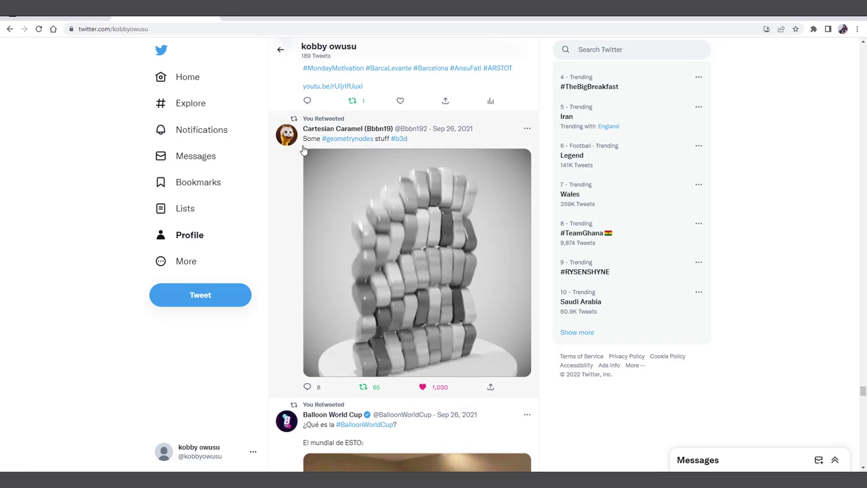
Examine the Pile Up 1 asset in the Cinema 4D library and read the effector's page on aturtur.com
mouse_move(331, 130)
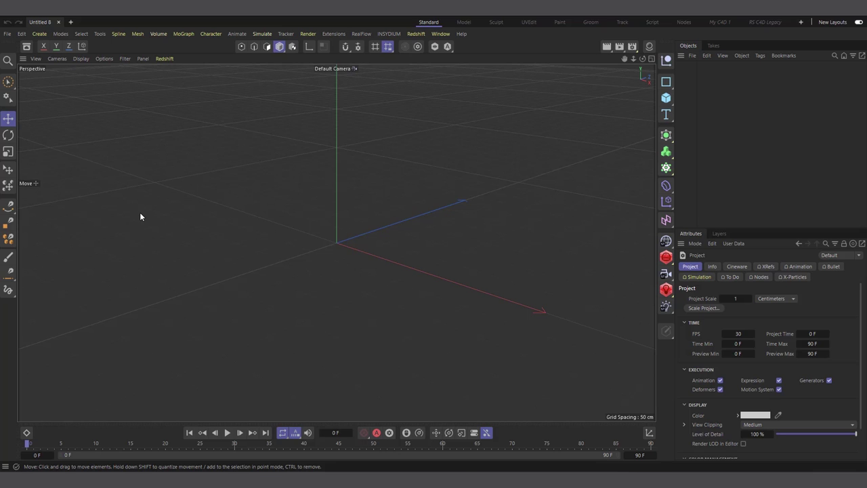
click(26, 47)
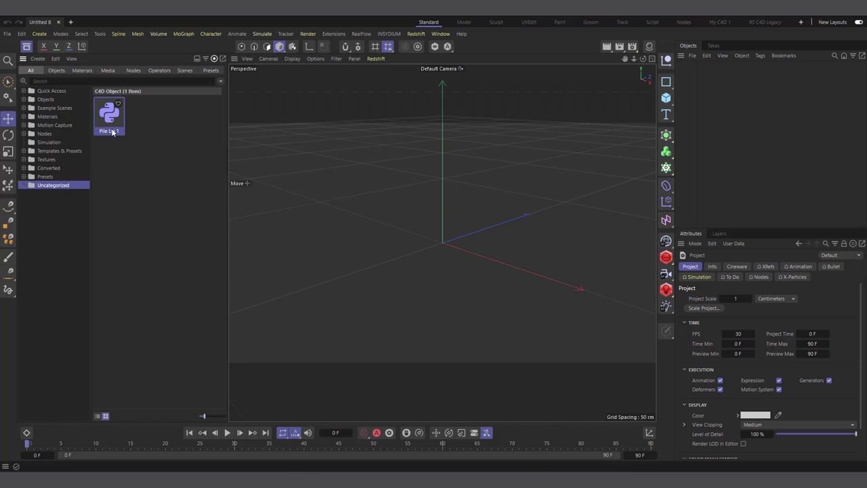
key(shift+F8)
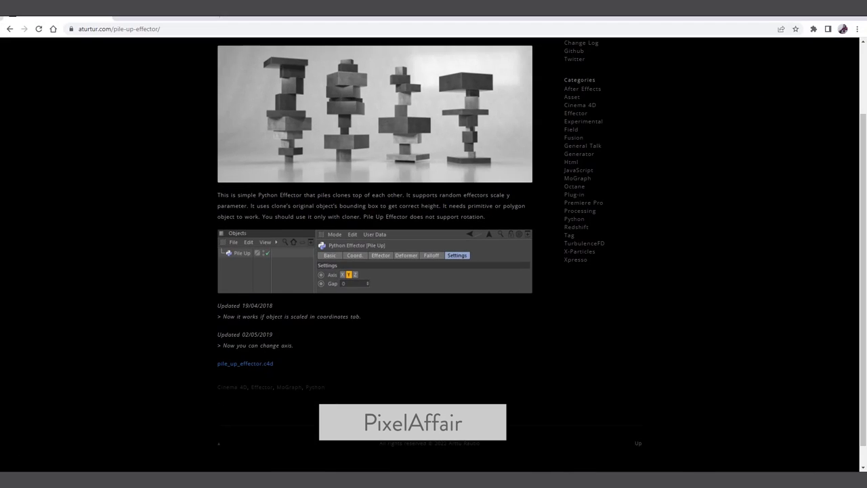
scroll(266, 254, up, 2)
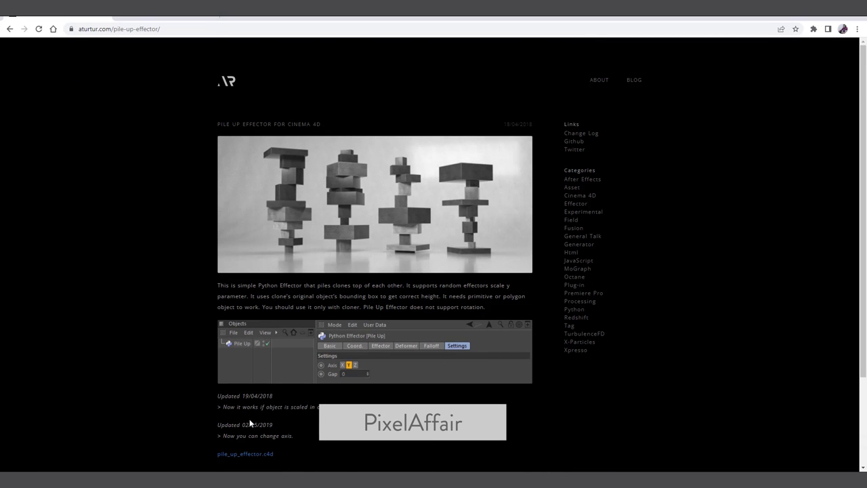
scroll(300, 351, down, 1)
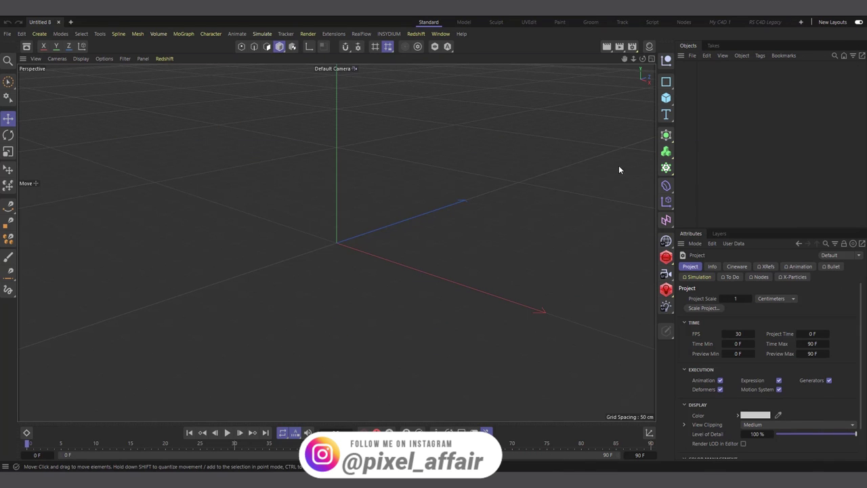
Add a cube to the empty scene and scale it down uniformly to a fraction of its default size
click(667, 100)
click(696, 113)
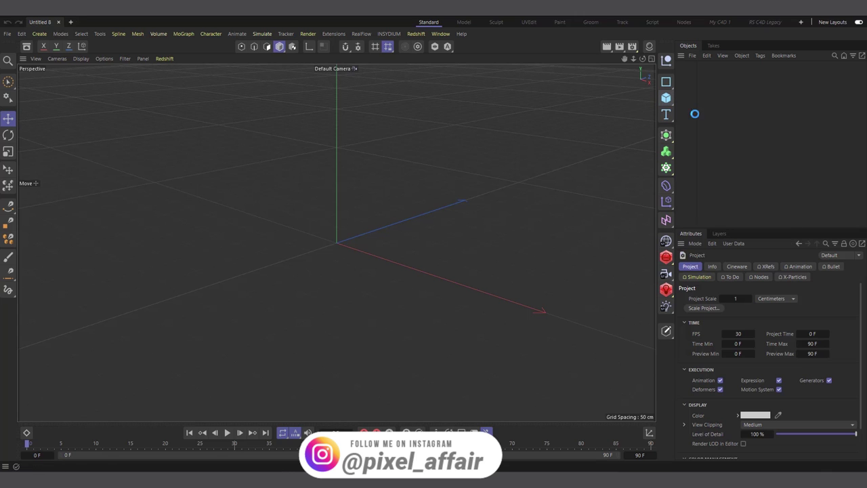
key(t)
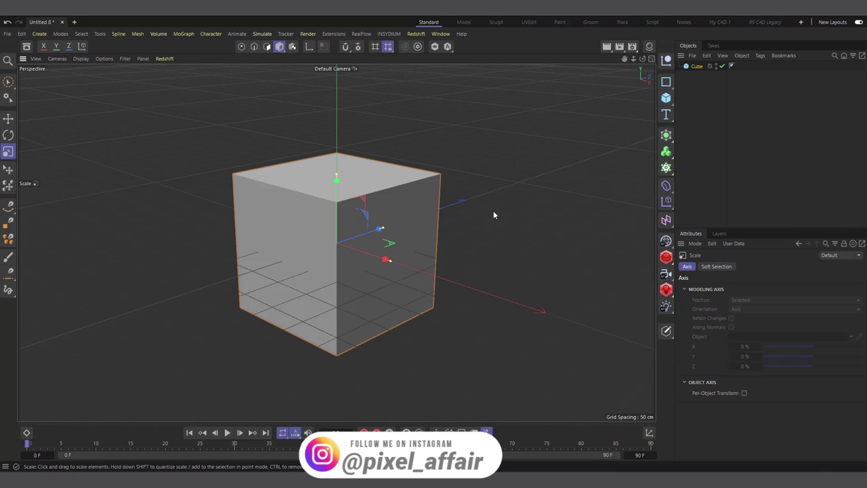
drag(493, 211, 227, 277)
Add a sphere scaled down to a radius of about 36 cm and a second cube scaled down to about 14 cm
click(666, 98)
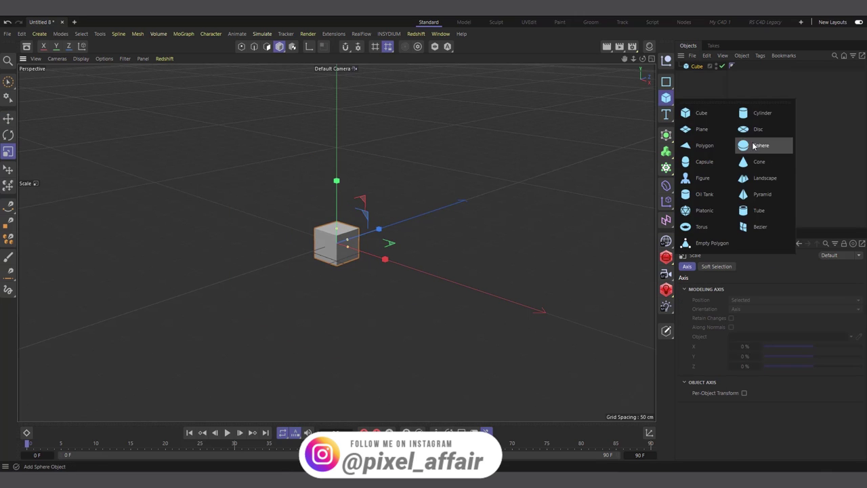
click(753, 145)
drag(470, 217, 368, 241)
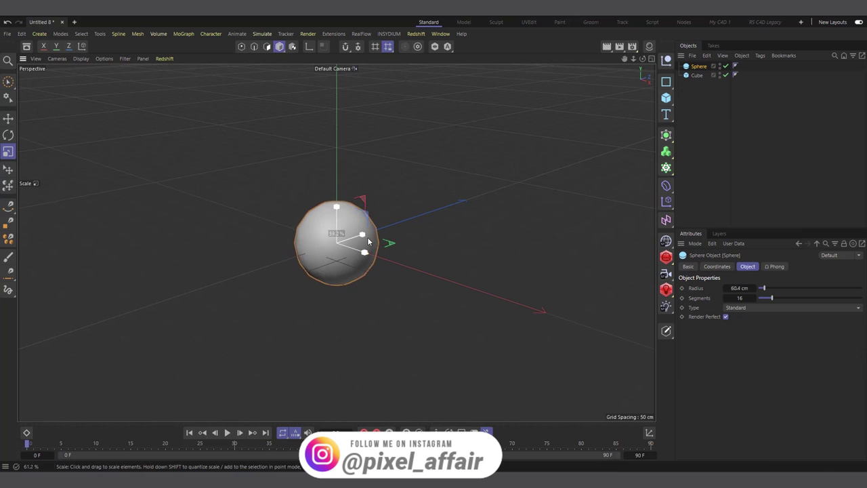
click(663, 98)
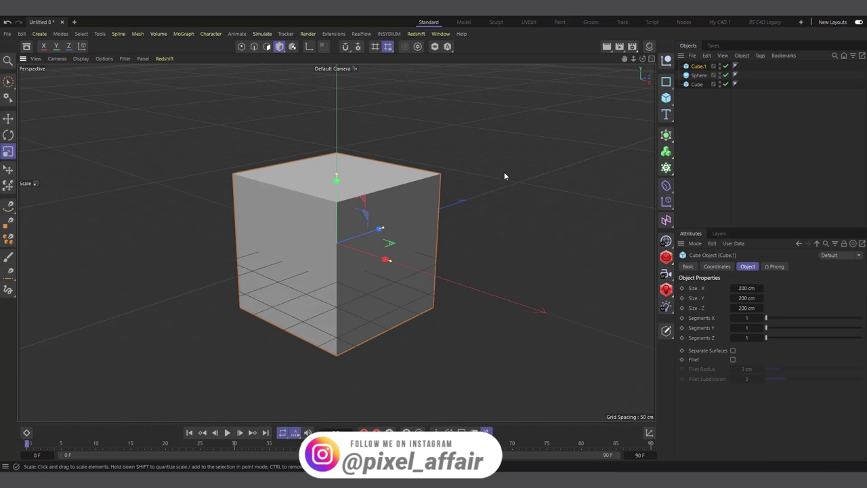
drag(504, 176, 238, 231)
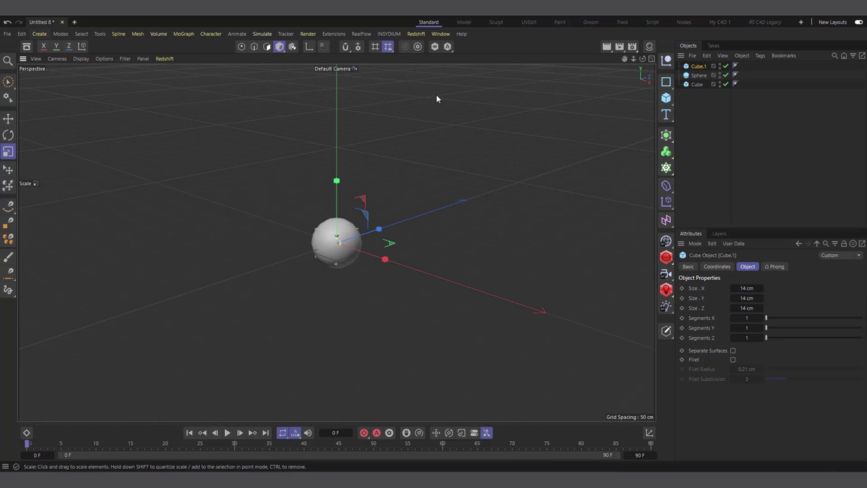
Create a Cloner and make both cubes and the sphere its children
click(666, 167)
click(699, 181)
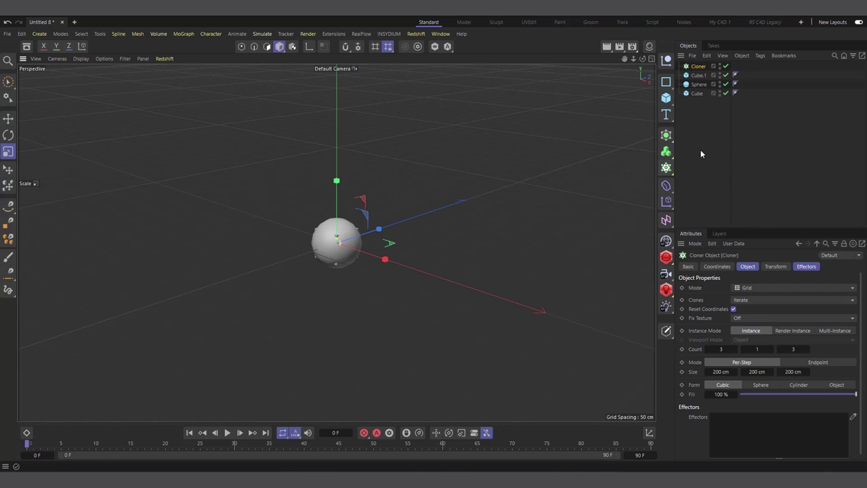
drag(704, 121, 700, 67)
scroll(318, 286, down, 2)
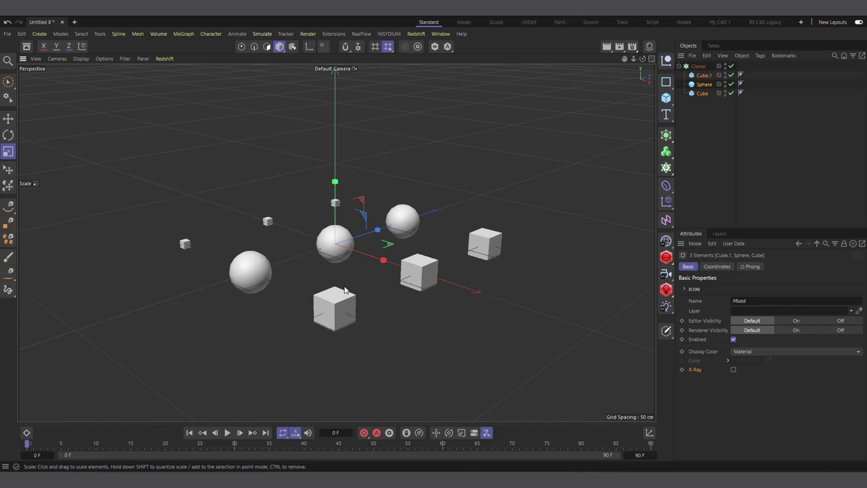
Bring the Pile Up 1 Python effector from the Uncategorized assets into the scene
click(696, 67)
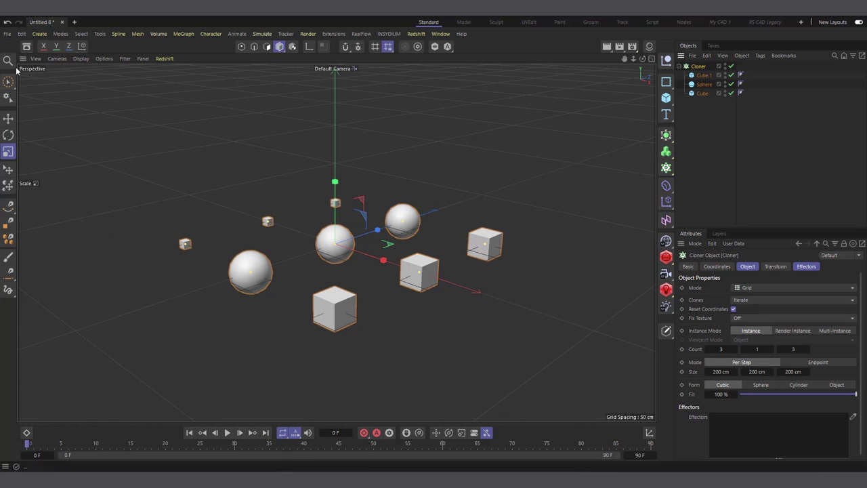
click(27, 47)
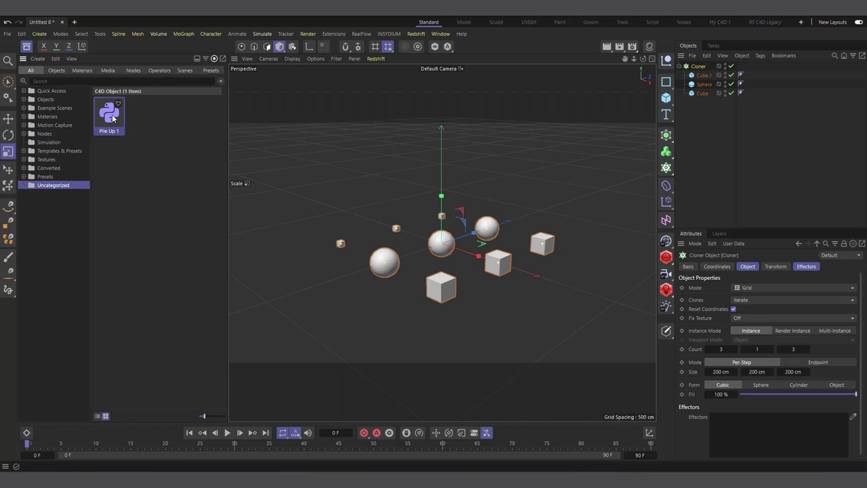
drag(714, 170, 713, 165)
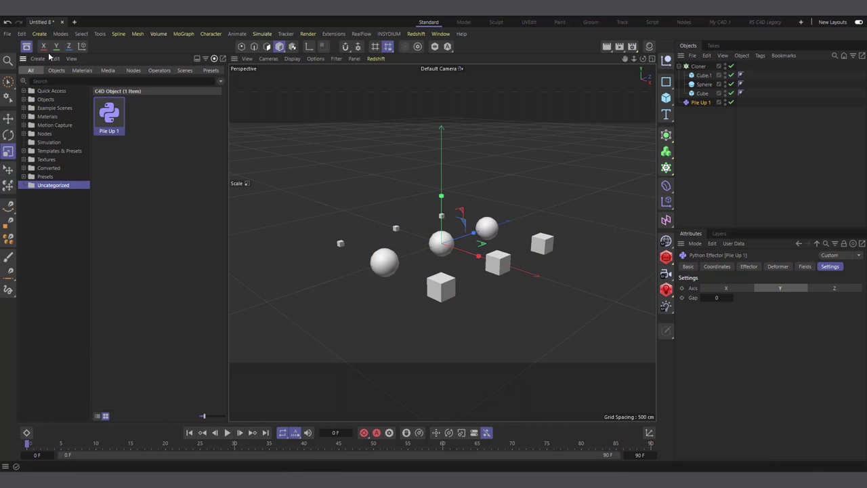
key(shift+F8)
Assign Pile Up 1 to the Cloner's effectors so the clones stack on each other
click(698, 67)
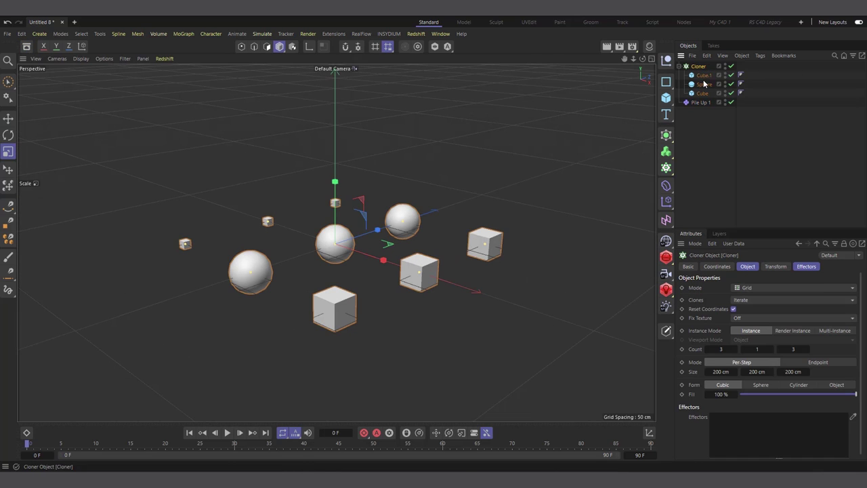
click(806, 267)
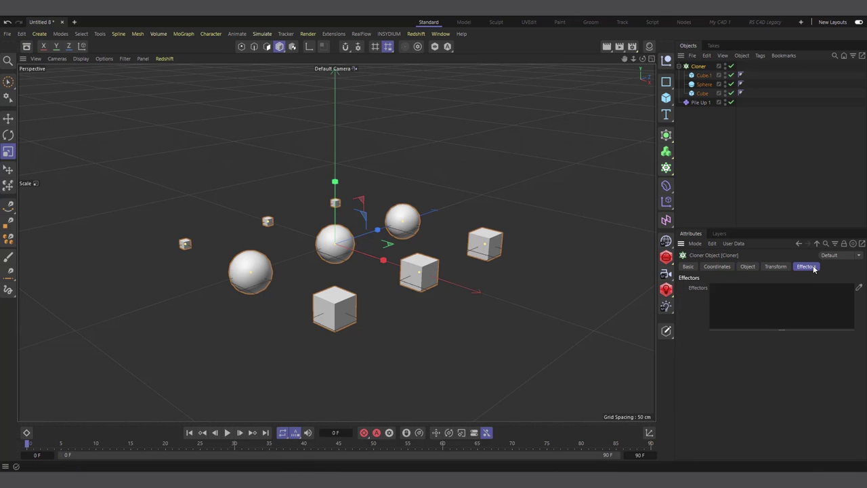
drag(700, 102, 758, 186)
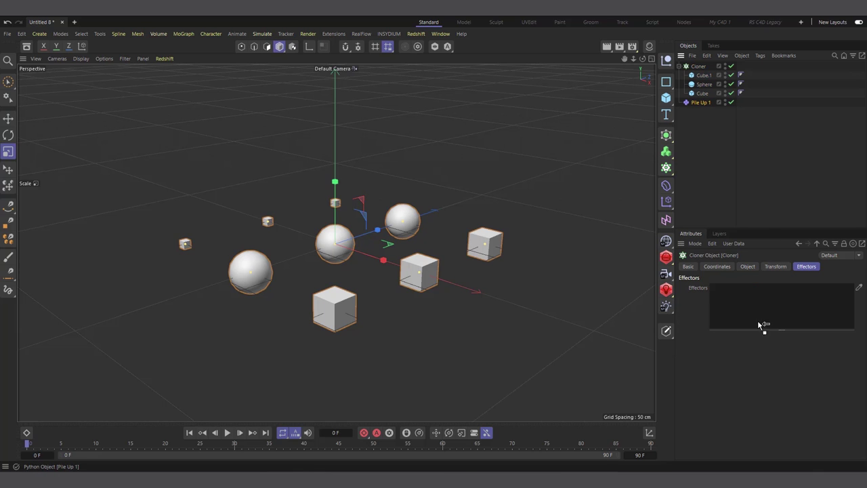
drag(760, 325, 760, 325)
scroll(347, 321, down, 3)
scroll(336, 237, up, 2)
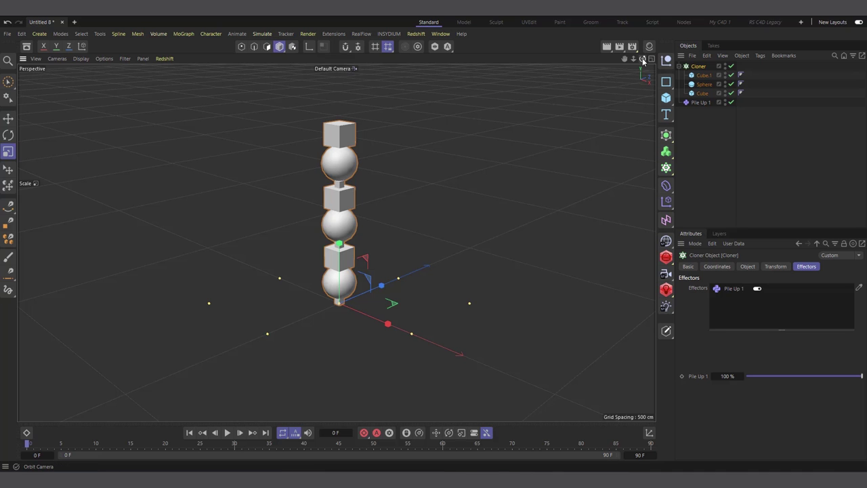
Inspect the stack up close and scale the Cloner's sphere up to a radius of about 76.5 cm
alt+drag(348, 158, 298, 333)
scroll(392, 180, up, 4)
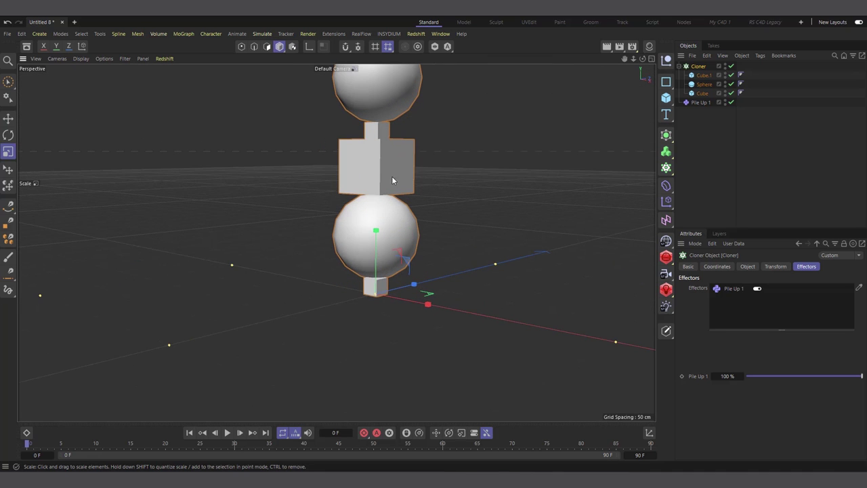
scroll(371, 127, up, 3)
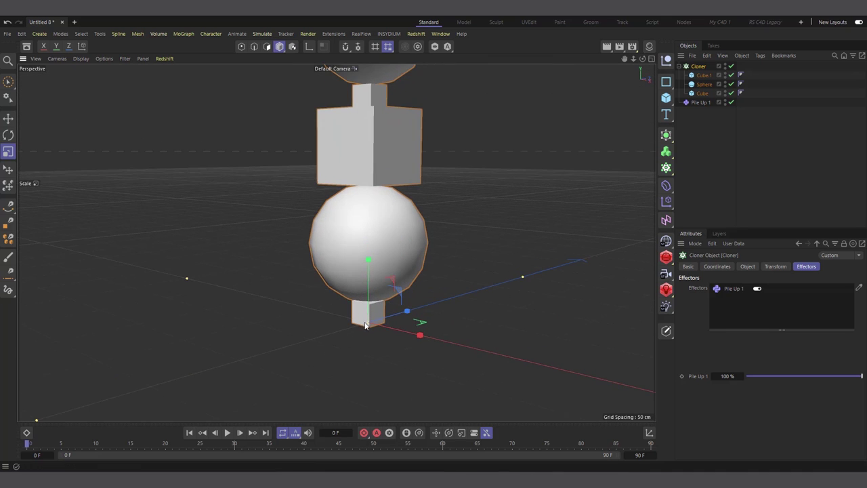
scroll(314, 332, down, 2)
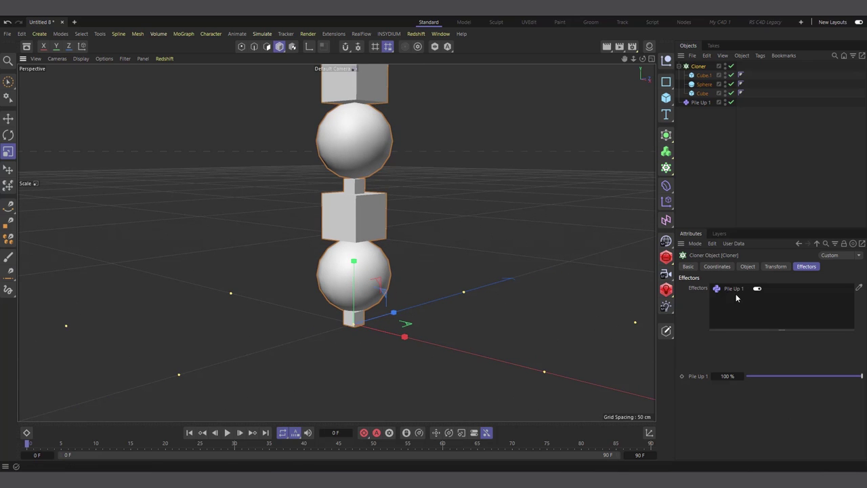
scroll(643, 176, down, 1)
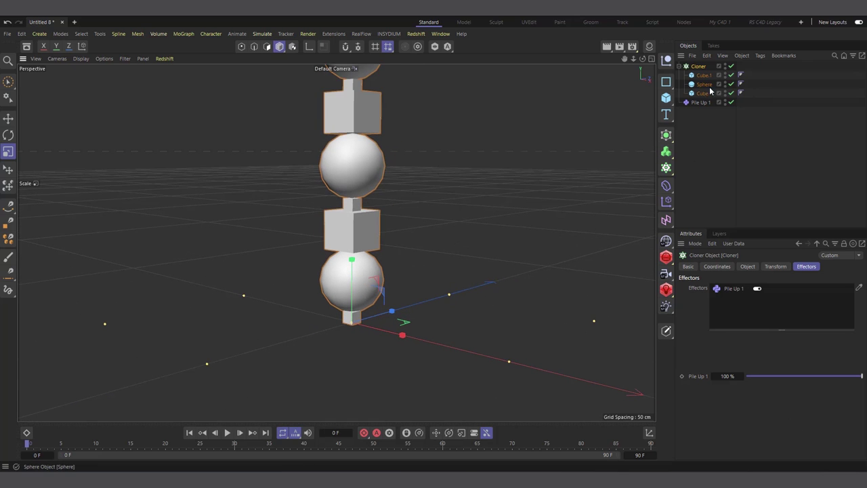
click(708, 85)
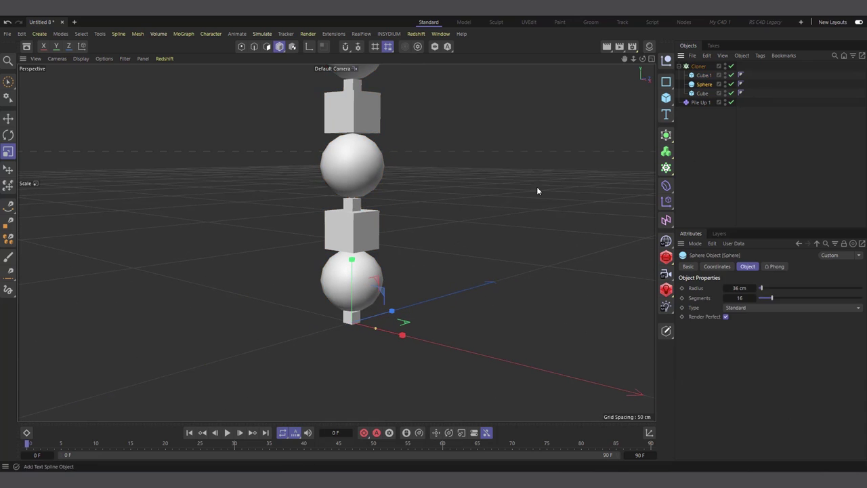
mouse_move(201, 350)
mouse_down()
mouse_move(534, 283)
mouse_move(595, 250)
mouse_move(486, 290)
mouse_move(350, 250)
mouse_up()
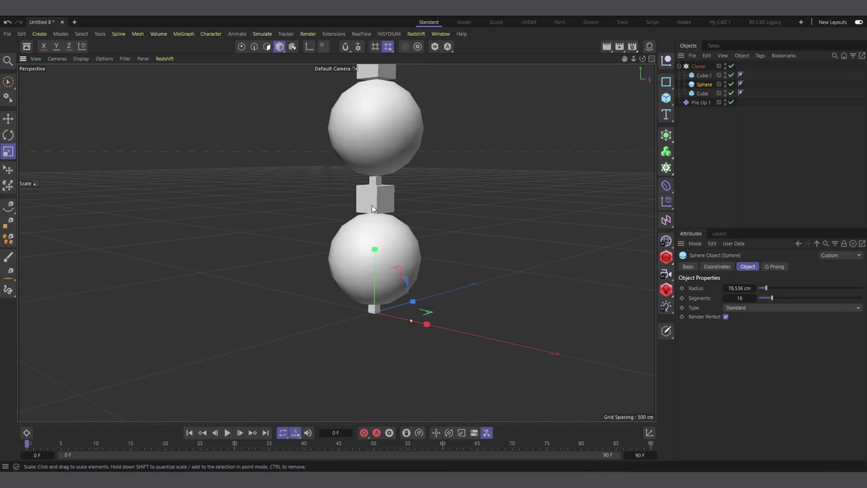
Try the gap and the X and Z axes of the Pile Up 1 effector, and set its axis back to Y
scroll(410, 244, up, 1)
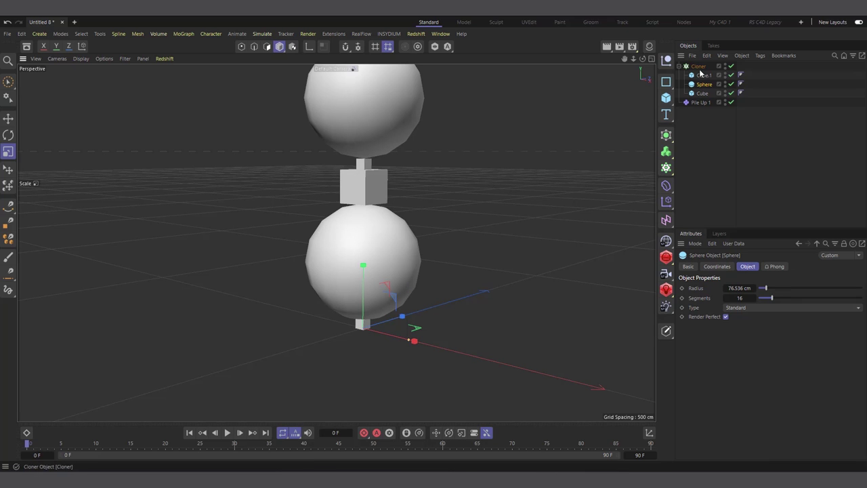
click(697, 103)
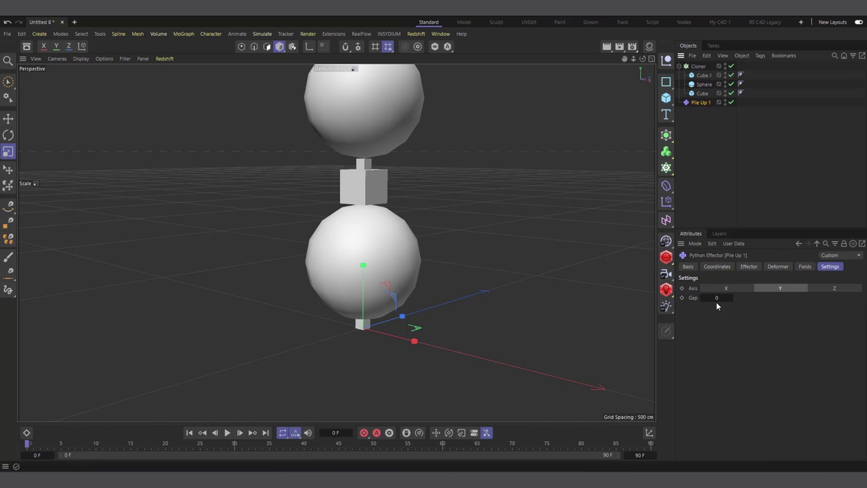
mouse_move(715, 302)
mouse_down()
mouse_move(738, 302)
mouse_move(724, 302)
mouse_up()
click(727, 288)
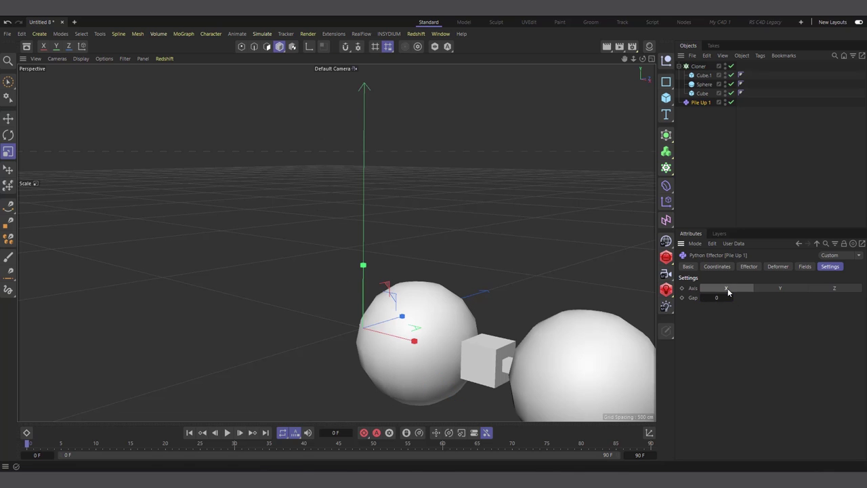
click(830, 288)
click(779, 288)
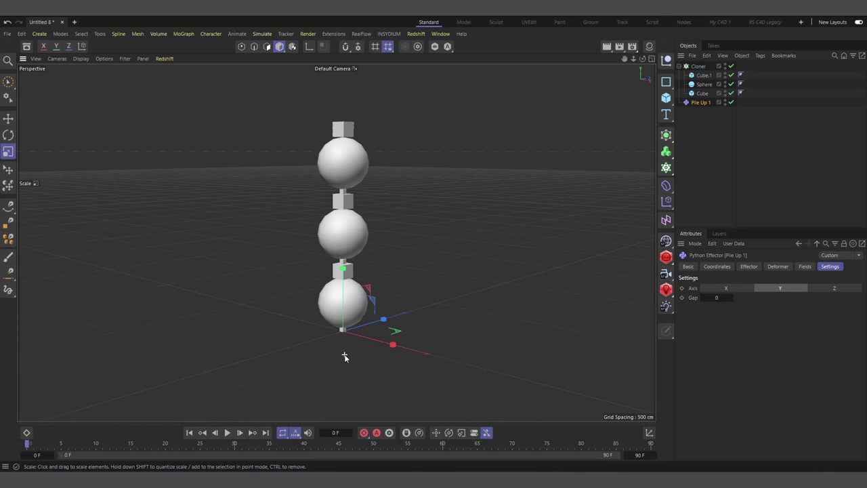
Add a Random effector to the Cloner and turn off its position transform
drag(344, 357, 366, 258)
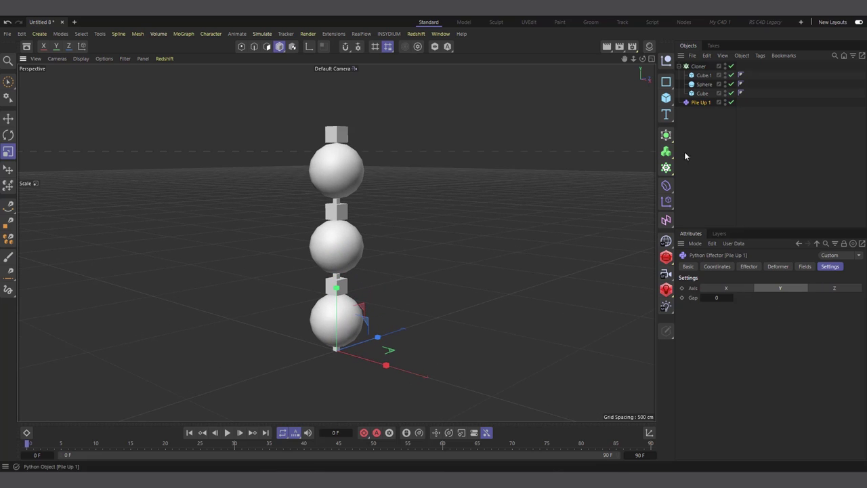
click(698, 67)
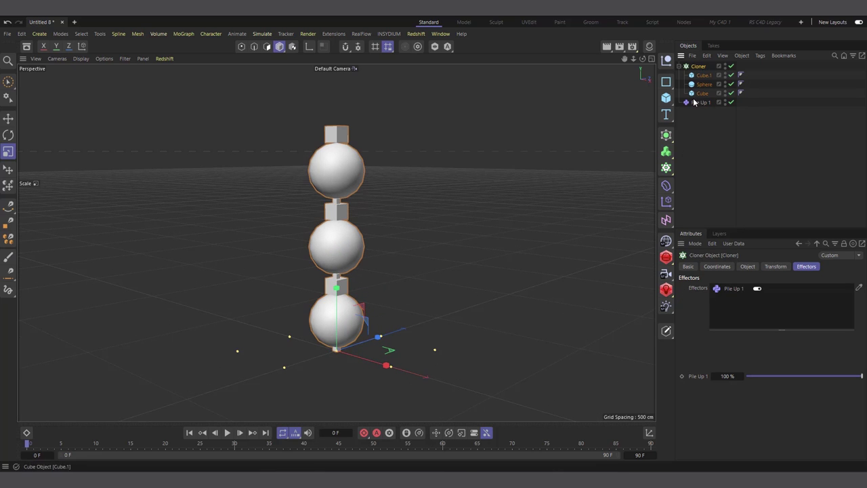
click(666, 202)
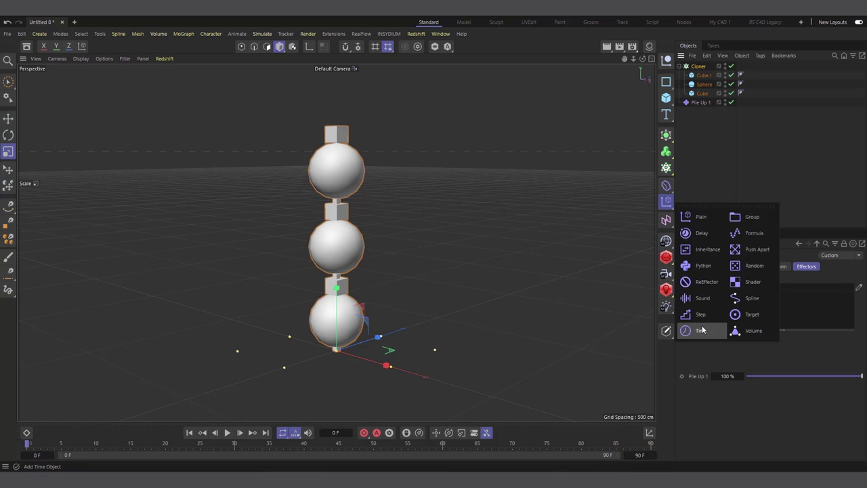
click(752, 266)
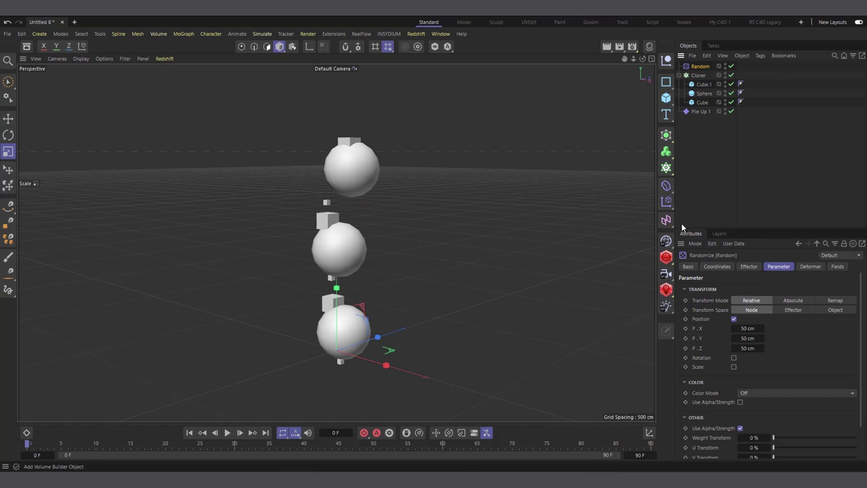
click(734, 319)
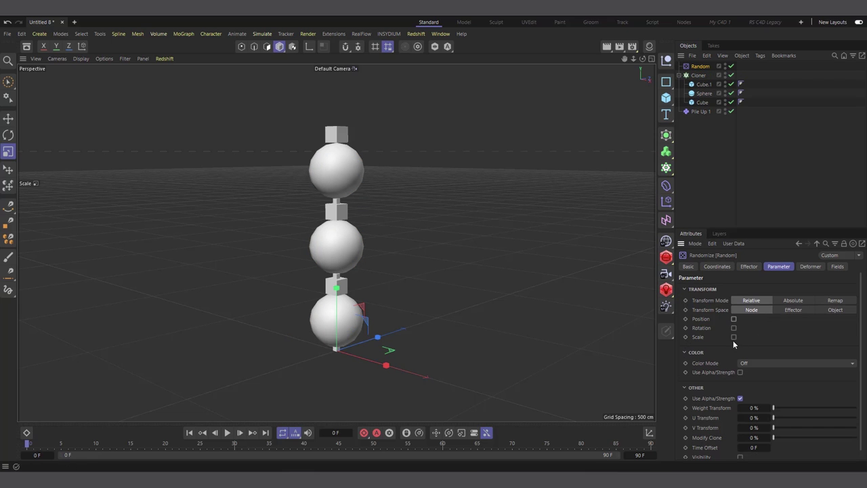
Enable the Random effector's scale transform and set its Y scale to 0.6
click(734, 336)
drag(747, 374, 747, 374)
scroll(355, 268, up, 2)
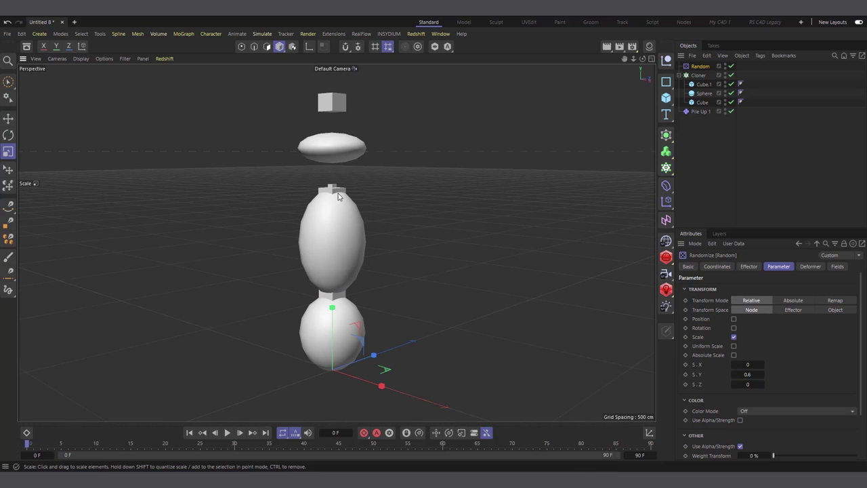
Move Random above Pile Up 1 in the Cloner's effector order and inspect how the clones stack
click(697, 76)
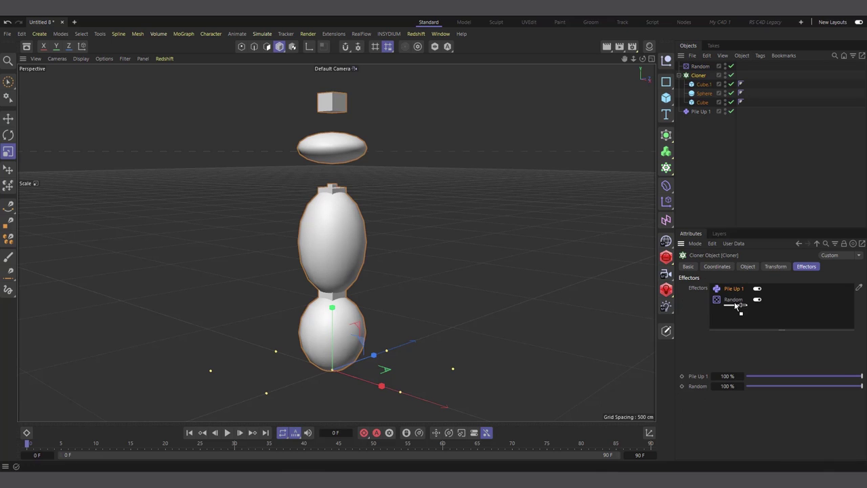
drag(739, 305, 735, 287)
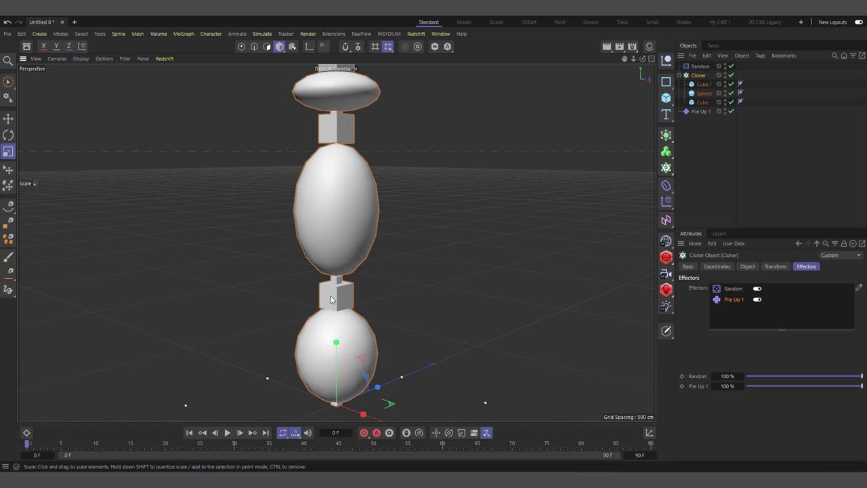
scroll(330, 300, up, 8)
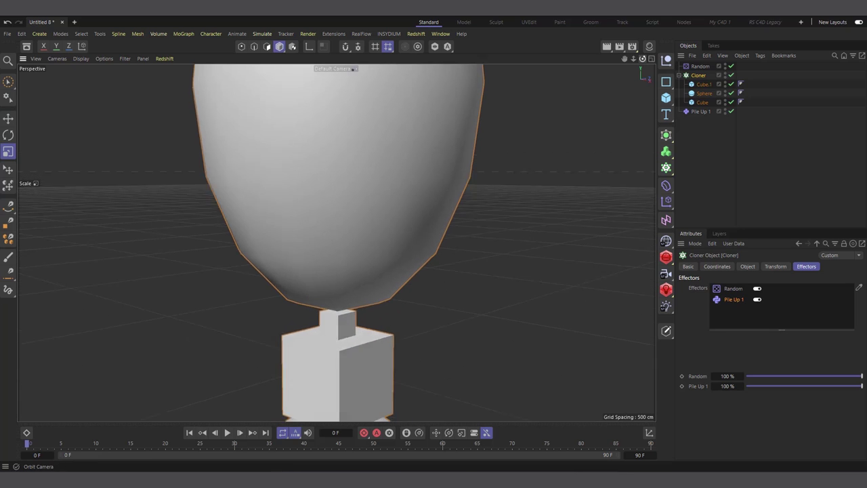
scroll(456, 209, down, 3)
scroll(294, 358, up, 4)
scroll(323, 328, down, 8)
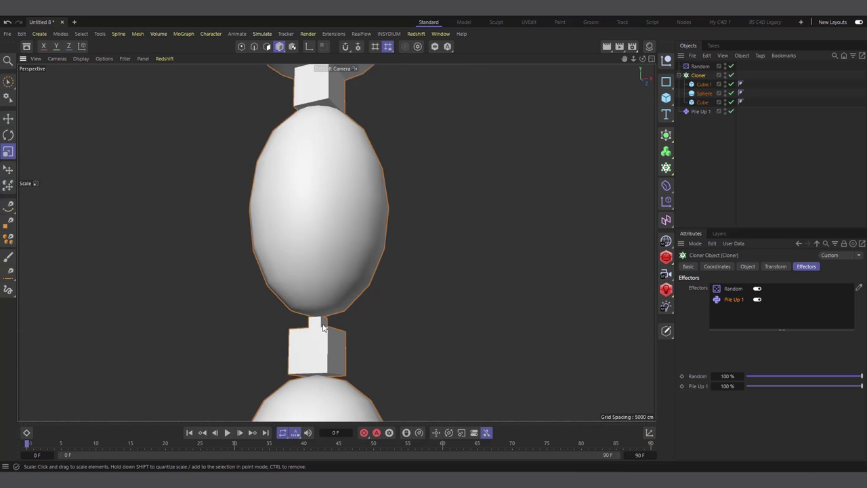
scroll(323, 327, down, 2)
drag(642, 56, 541, 252)
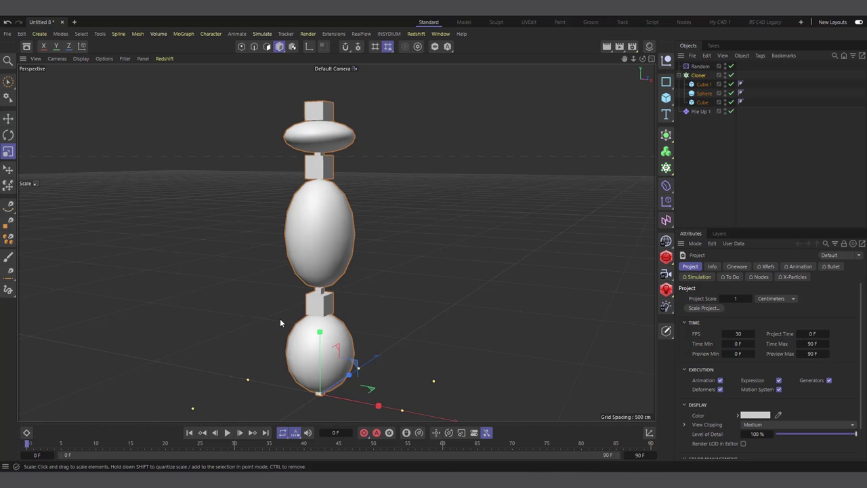
Create a new project with a Rectangle spline 10 cm wide and 20 cm high, with rounding enabled
click(75, 22)
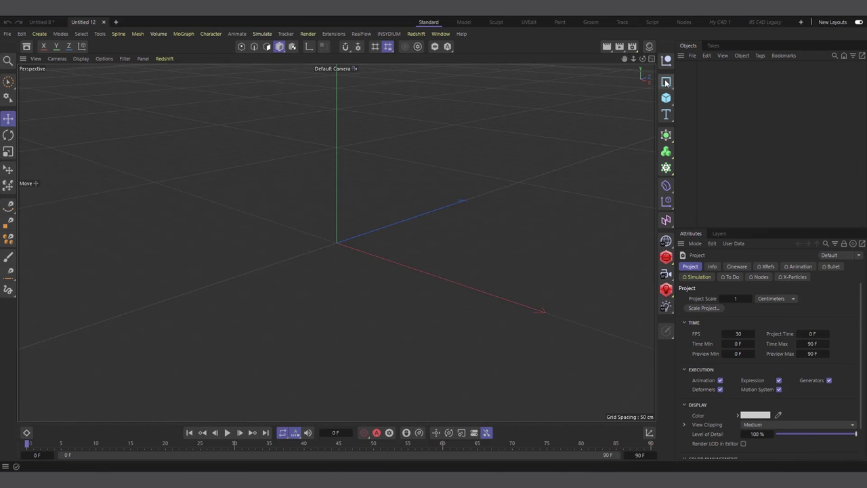
drag(665, 82, 709, 129)
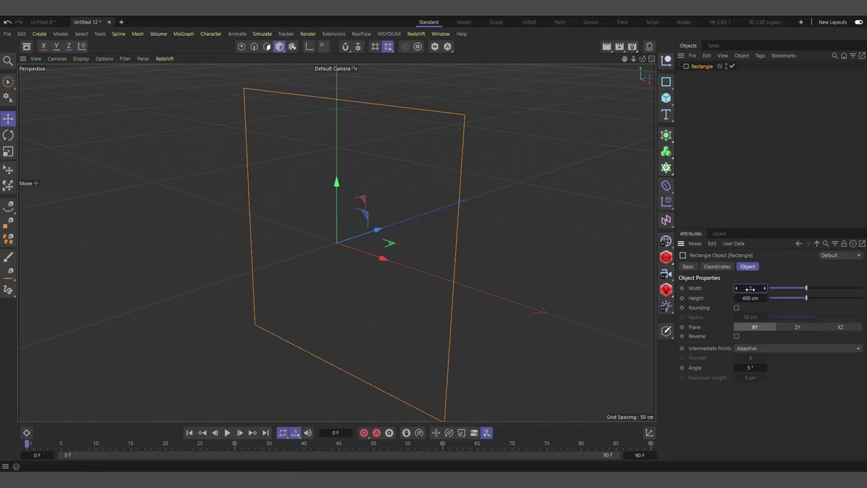
text(0)
key(Tab)
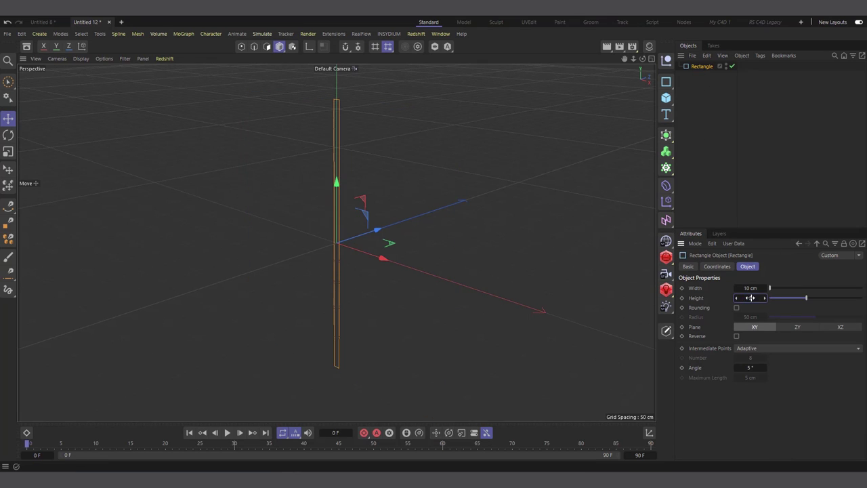
text(20)
key(Return)
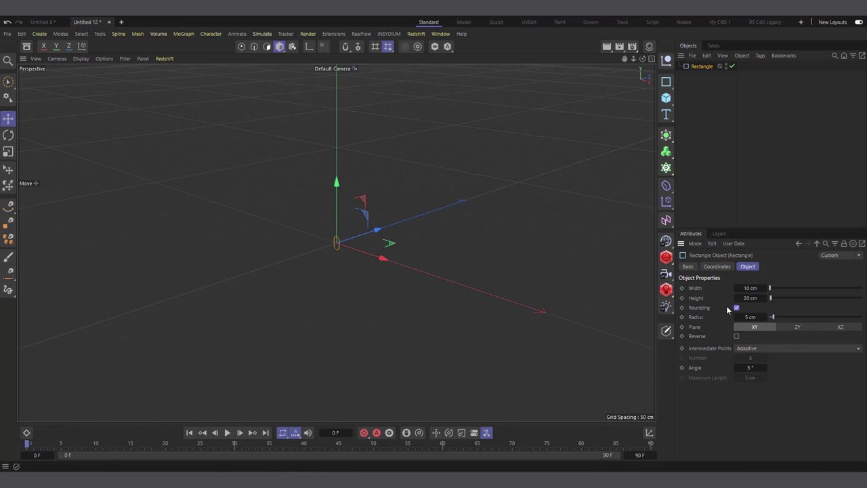
Nest the Rectangle inside a new Extrude object and set the Rectangle's plane to ZY
scroll(307, 250, up, 10)
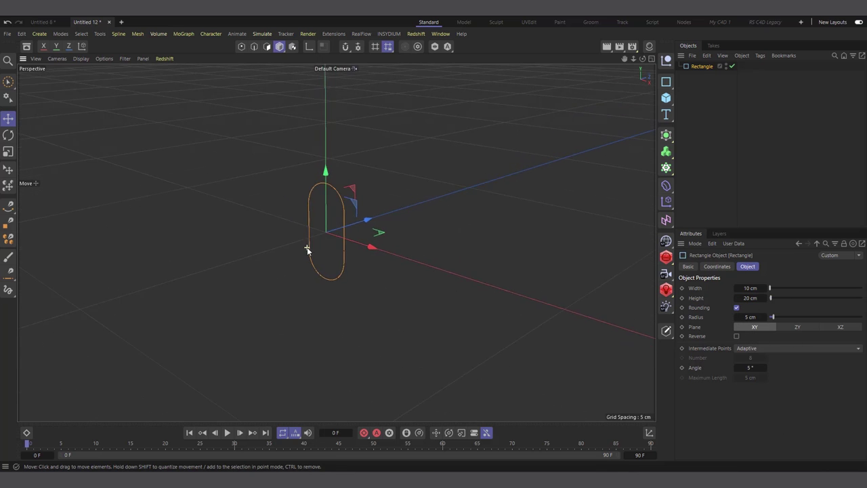
click(665, 135)
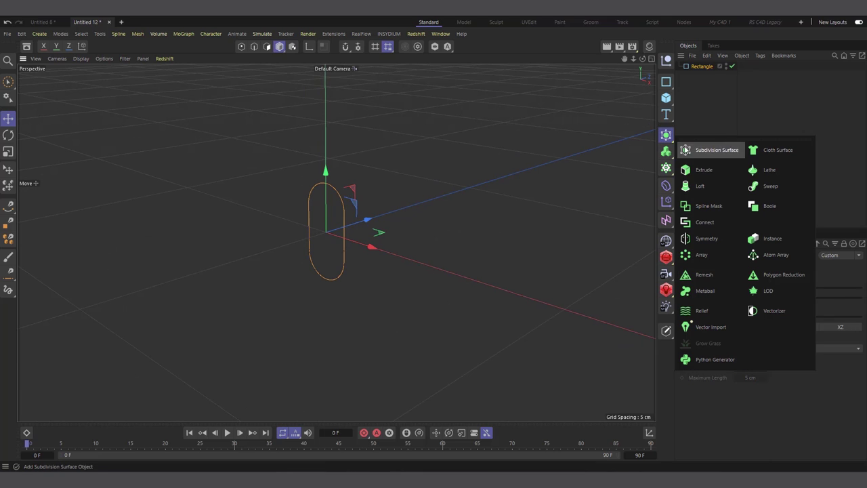
click(711, 169)
drag(694, 76, 705, 68)
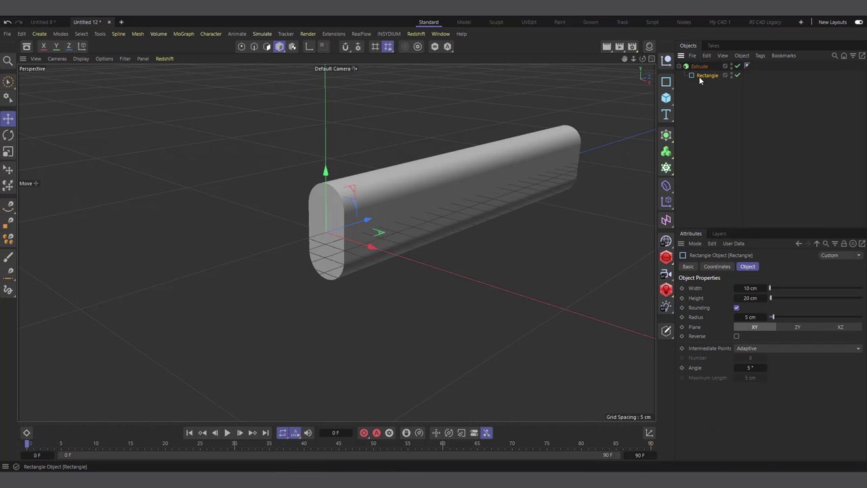
click(806, 328)
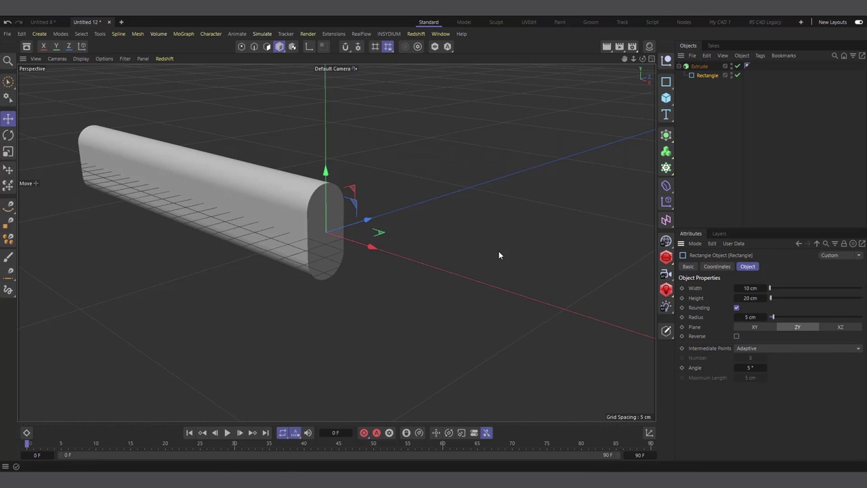
Set the Extrude object's offset to 5 cm and frame it in the viewport
click(699, 66)
click(752, 296)
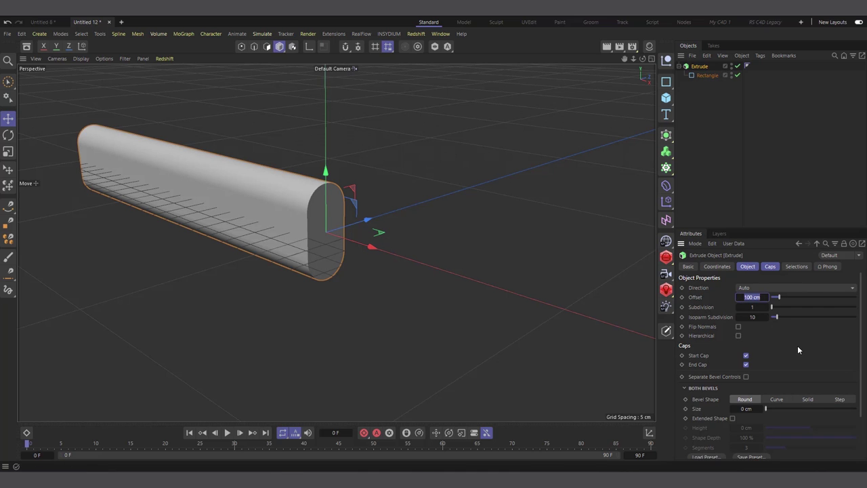
text(5)
key(Return)
key(h)
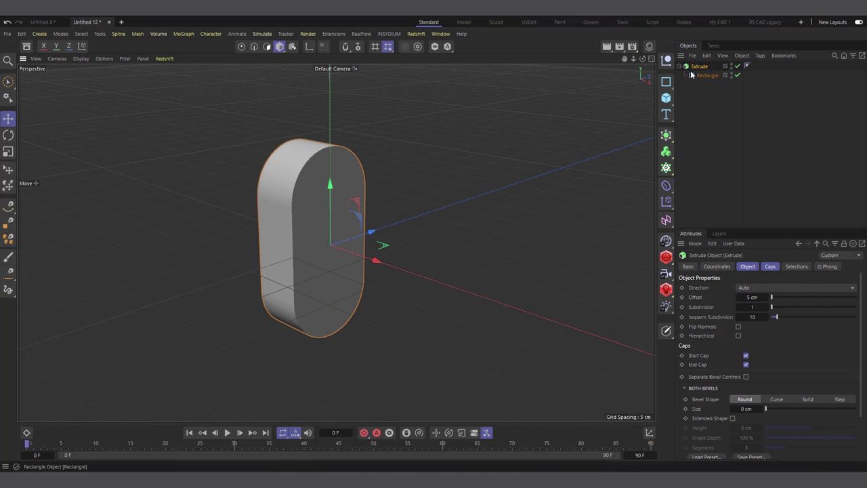
Give the Extrude's caps a round bevel of 1 cm and collapse its hierarchy
click(770, 266)
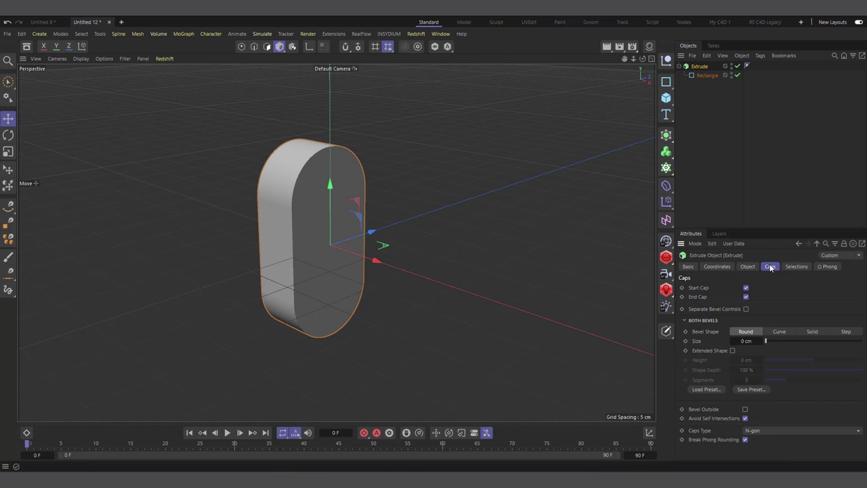
click(768, 342)
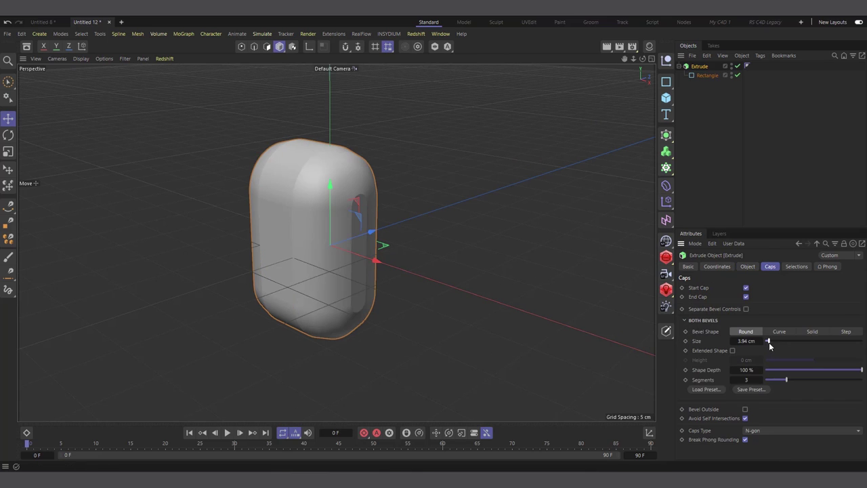
click(747, 341)
text(1)
key(Return)
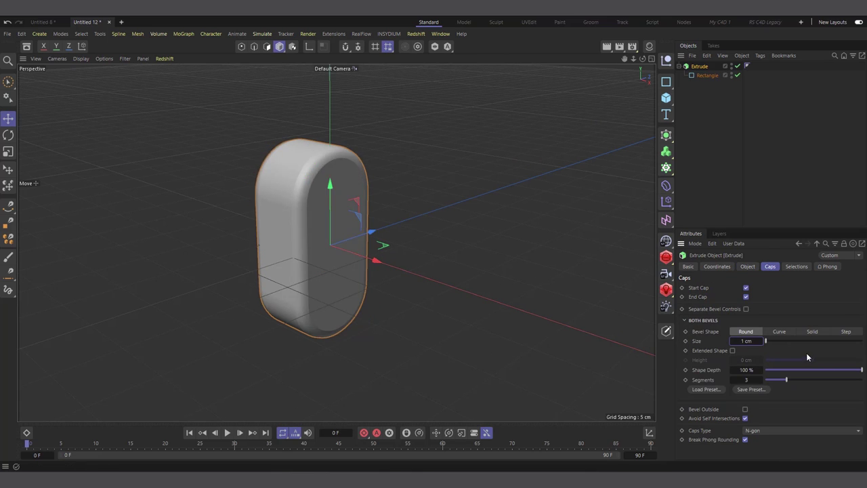
scroll(421, 305, down, 2)
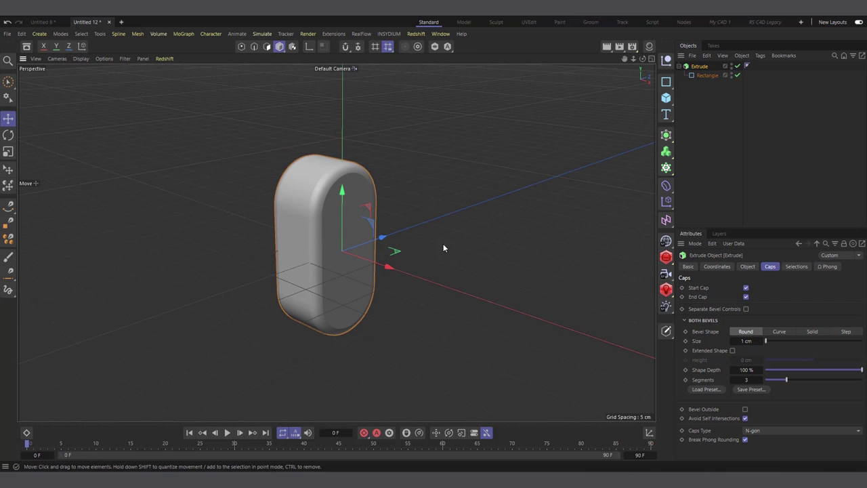
scroll(443, 248, down, 2)
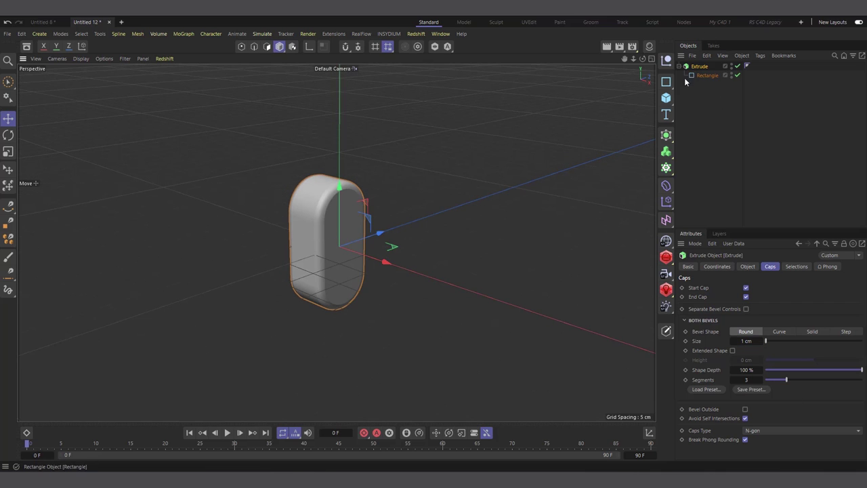
click(679, 66)
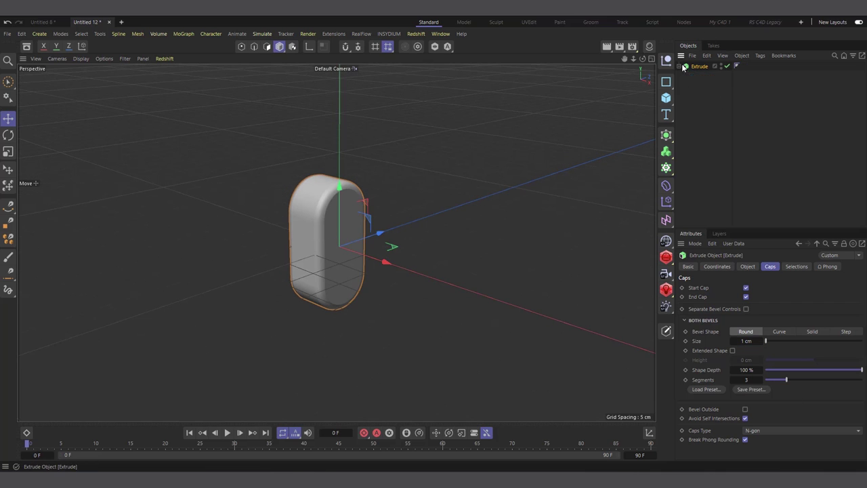
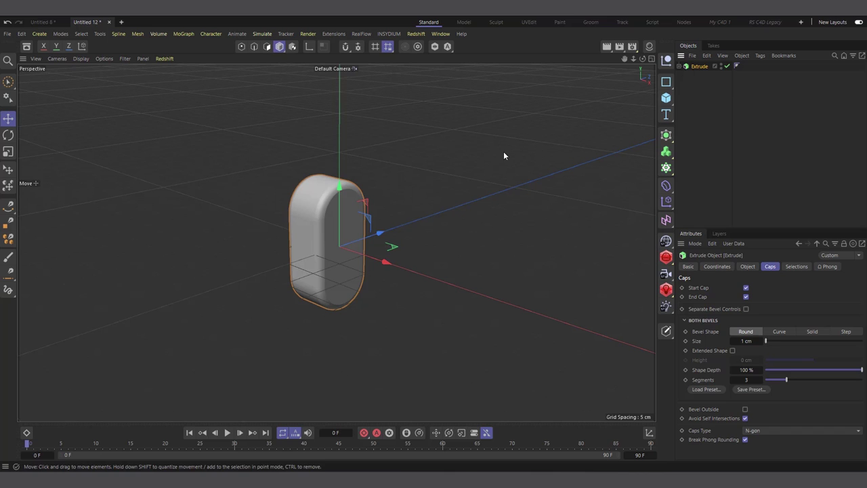
Make the Extrude object editable and delete all of its polygon and edge selection tags
key(c)
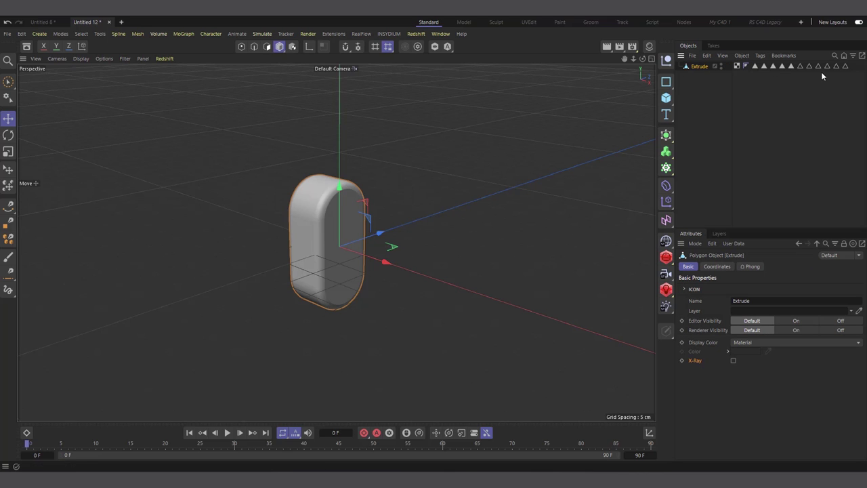
drag(846, 74, 756, 65)
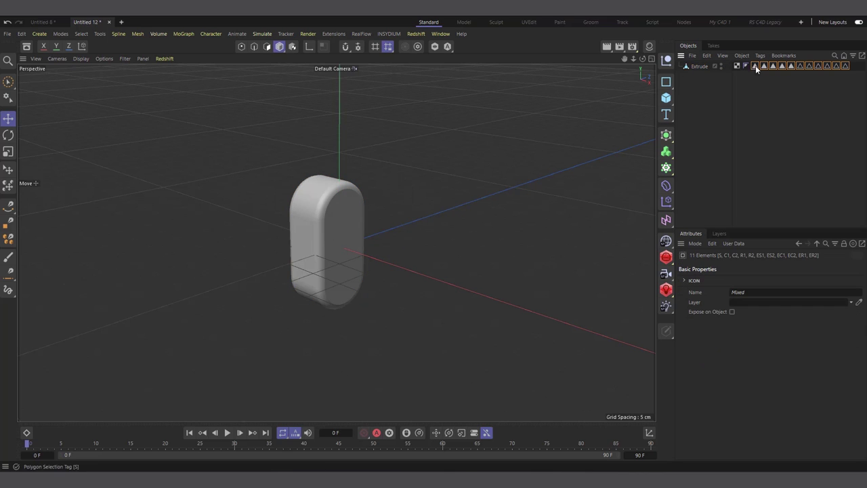
key(Delete)
click(703, 64)
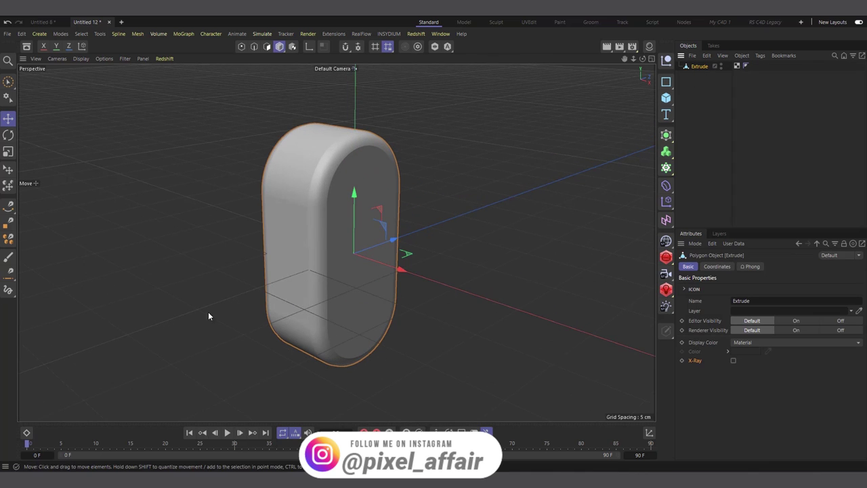
Try rotating the editable part about its X axis with the Rotate tool
alt+middle_drag(322, 237, 285, 267)
key(r)
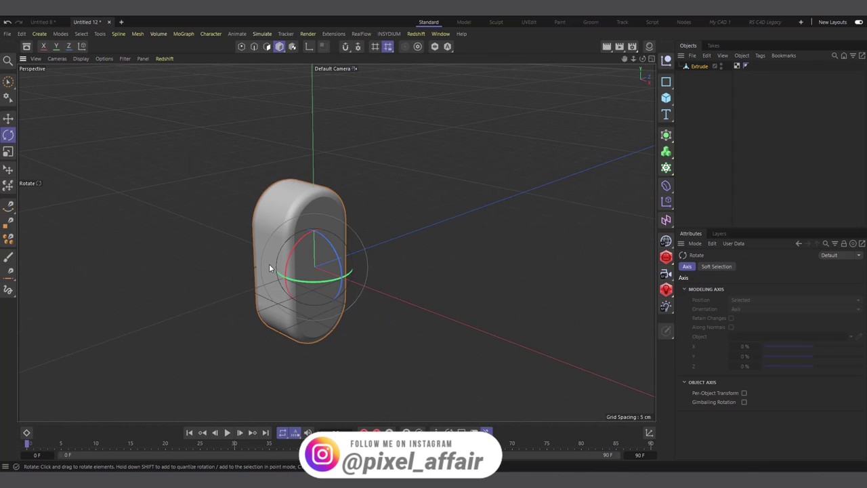
drag(287, 264, 325, 267)
Rename the Extrude polygon object to Animated
click(698, 67)
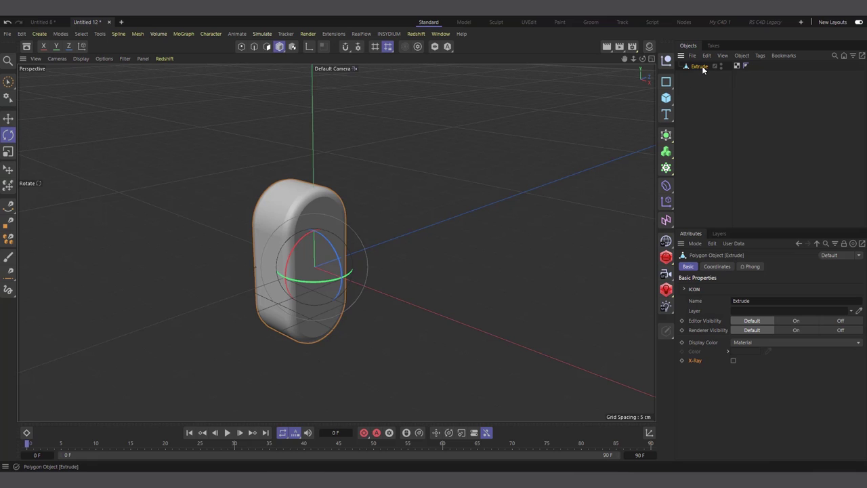
double_click(701, 66)
text(Animated)
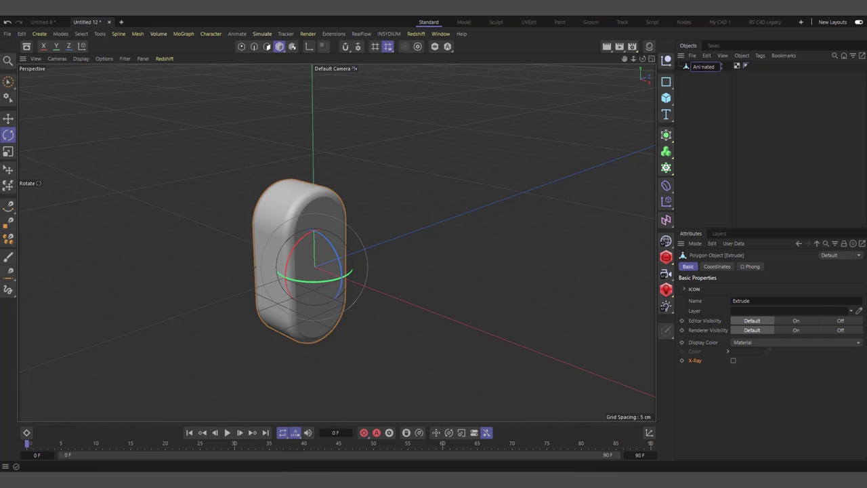
click(717, 134)
Duplicate the Animated object as a copy named 1, with its editor visibility turned off
click(699, 66)
ctrl+drag(700, 67, 702, 76)
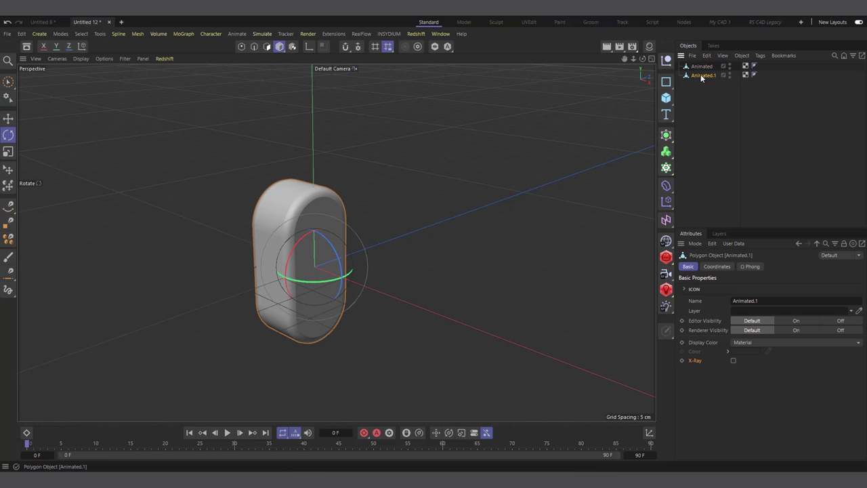
double_click(704, 75)
click(702, 124)
click(691, 76)
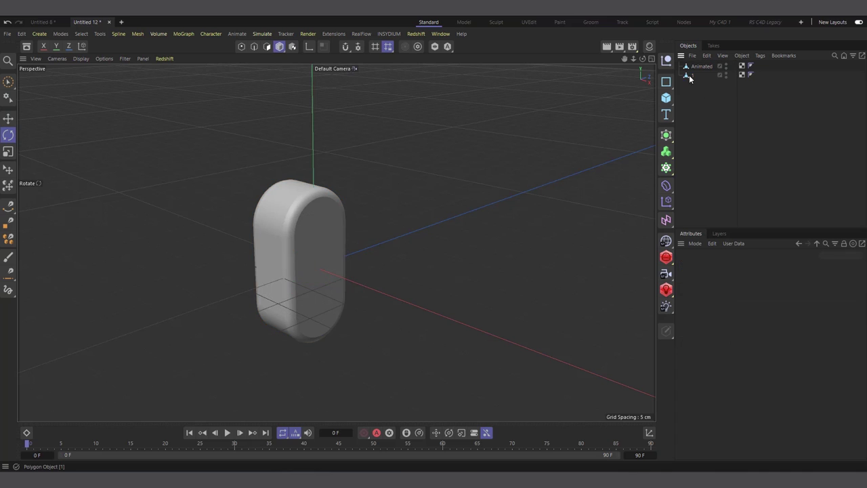
click(726, 73)
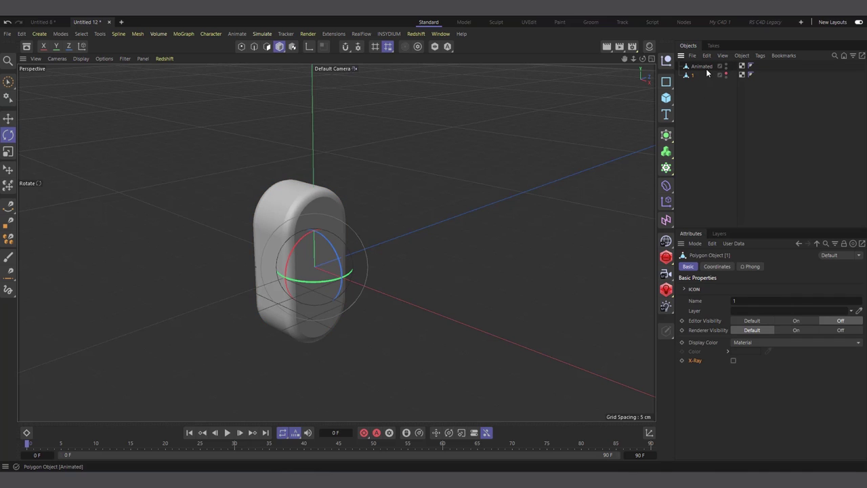
Keyframe the Animated object's R.P rotation at 0° on frame 0 and 360° on frame 60
click(702, 66)
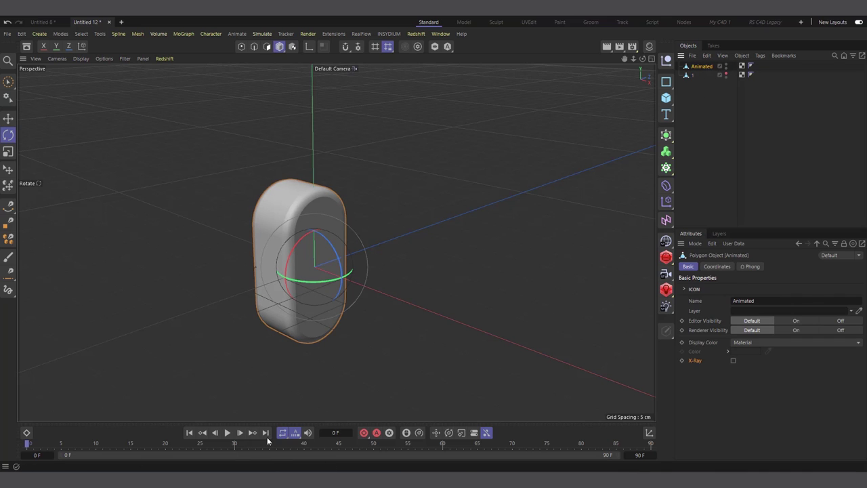
click(717, 267)
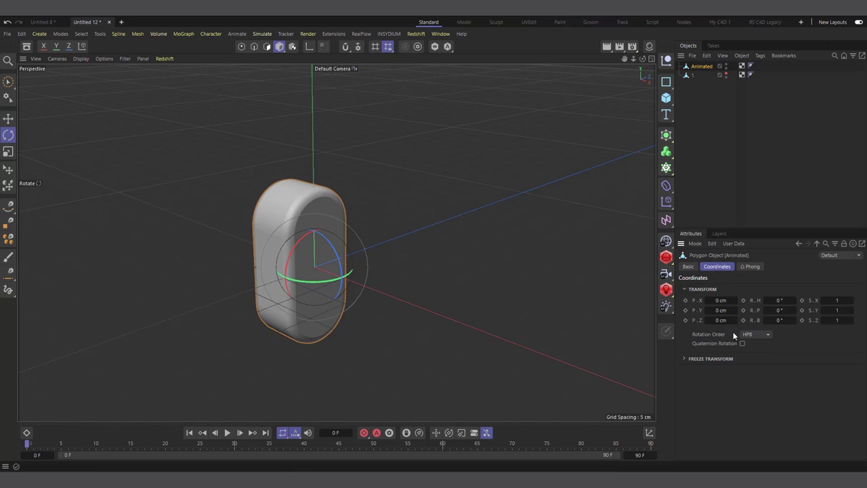
click(743, 310)
click(444, 444)
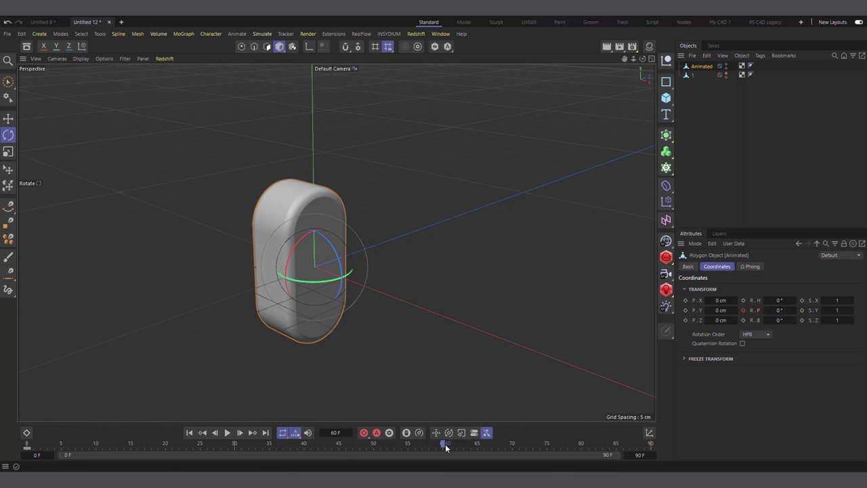
click(779, 310)
key(Return)
Play back the rotation animation from the first frame, then move to frame 60
click(190, 432)
click(228, 432)
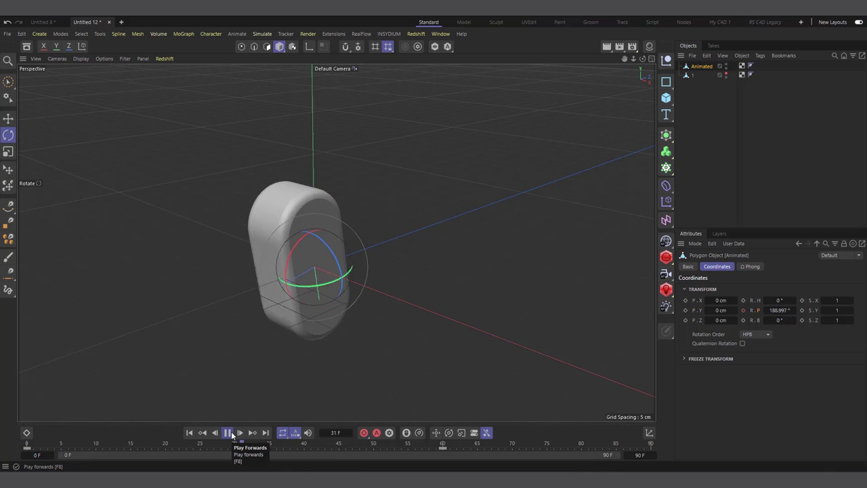
click(229, 432)
click(442, 444)
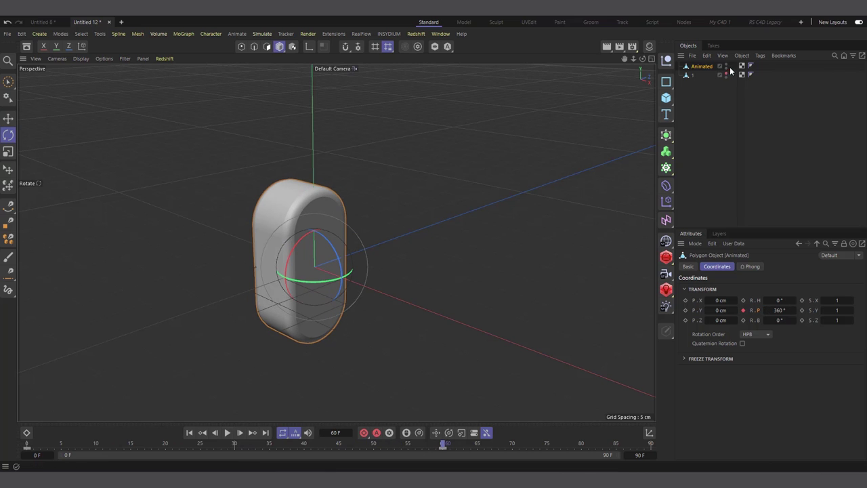
In the timeline, give Animated's pitch rotation keys linear interpolation and set the track's After behaviour to Repeat
click(26, 432)
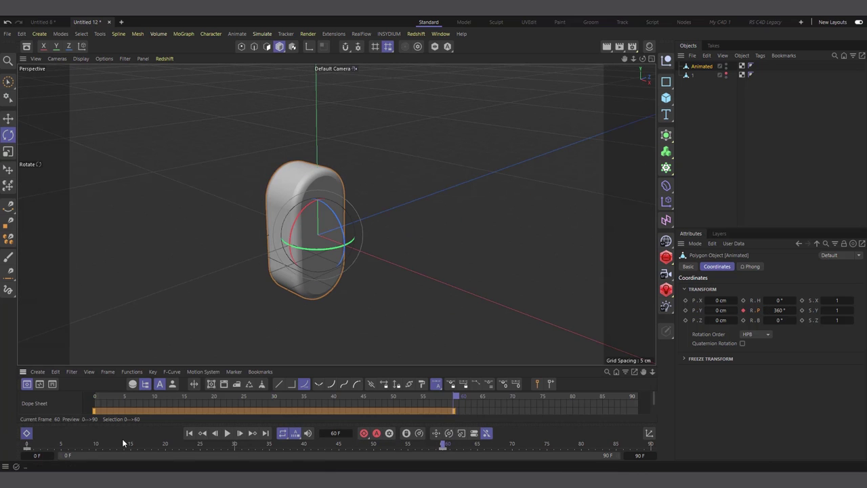
drag(195, 365, 237, 279)
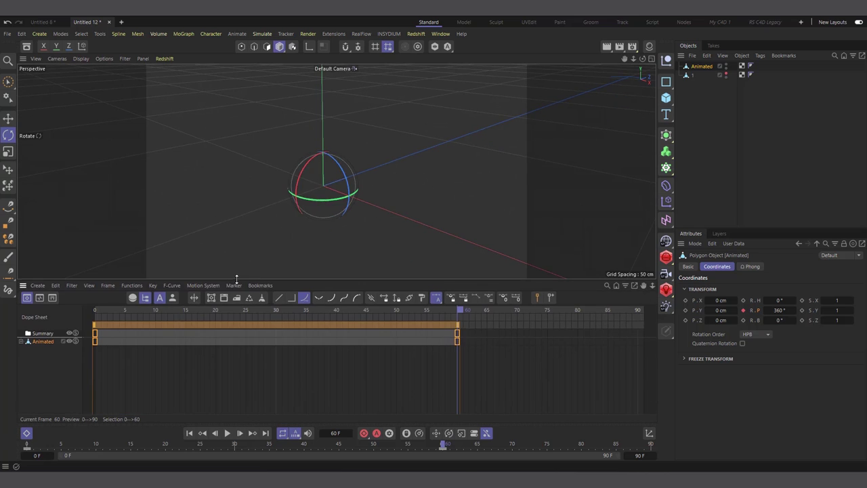
click(39, 342)
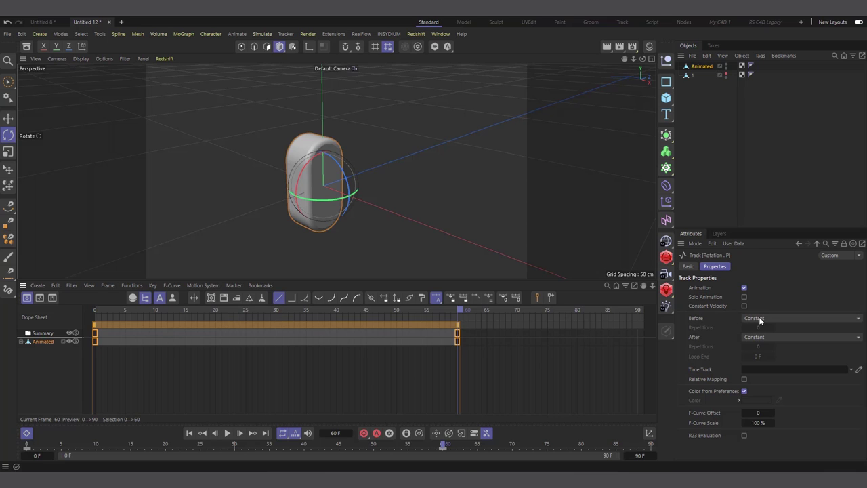
click(750, 339)
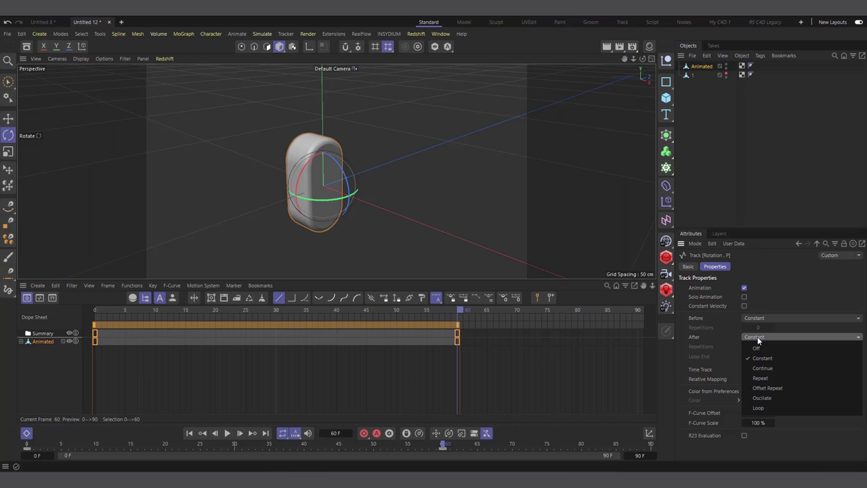
click(769, 379)
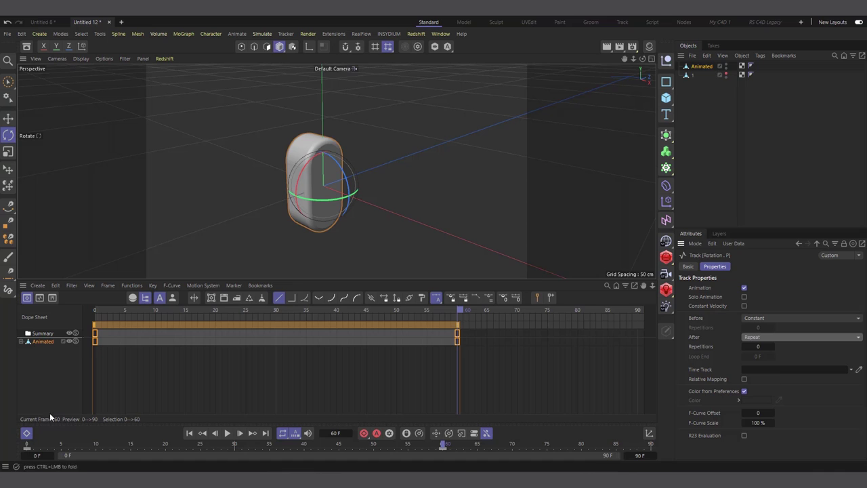
Extend the project length to 180 frames and play back the repeating rotation
double_click(639, 454)
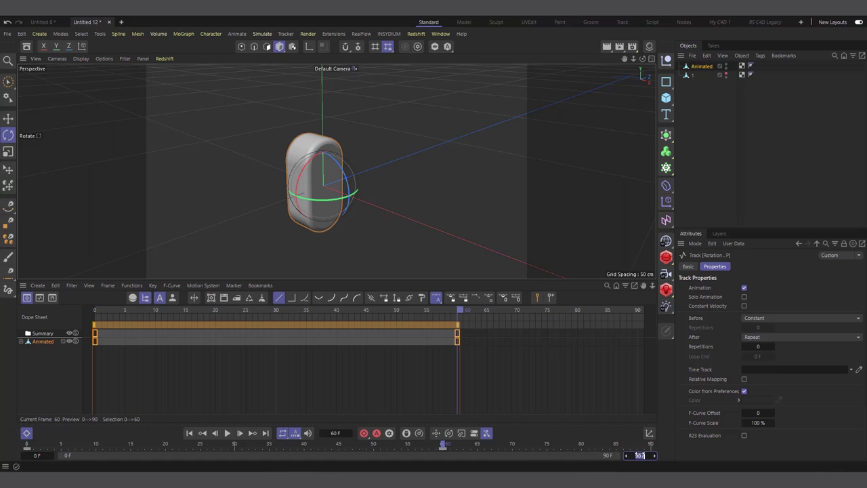
text(180)
key(Return)
click(227, 433)
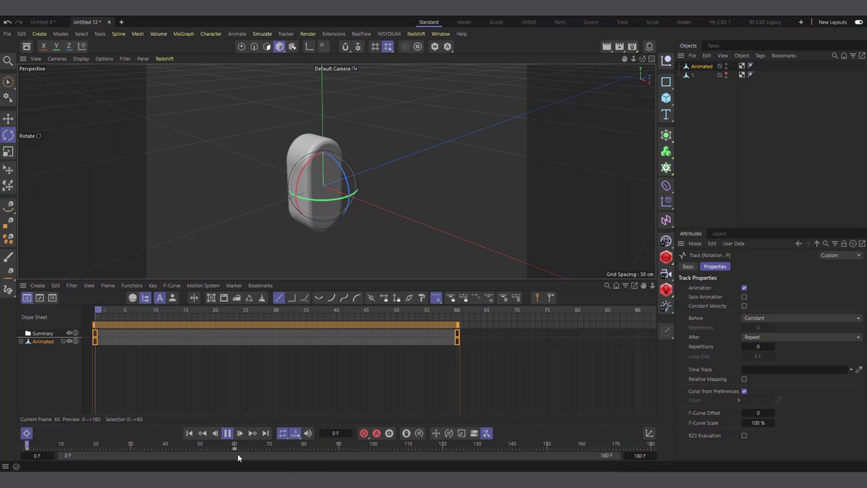
key(F8)
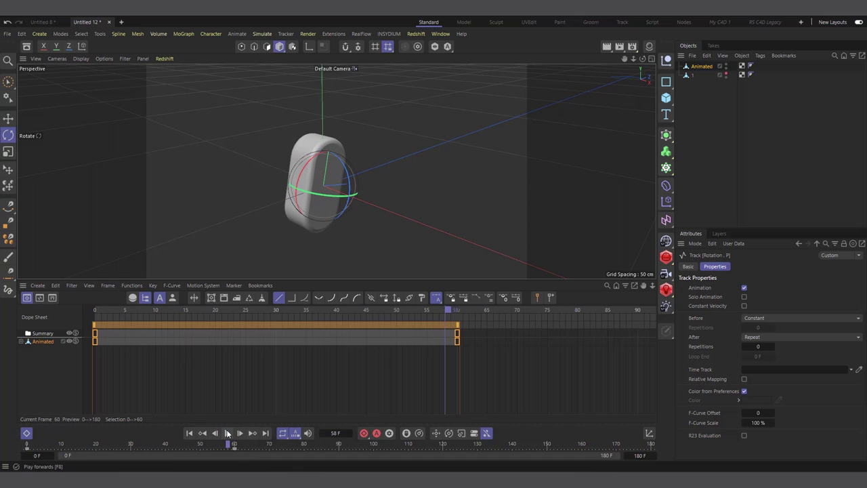
Collapse the timeline and swap visibility at frame 0, showing object 1 and hiding Animated in editor and renderer
click(704, 124)
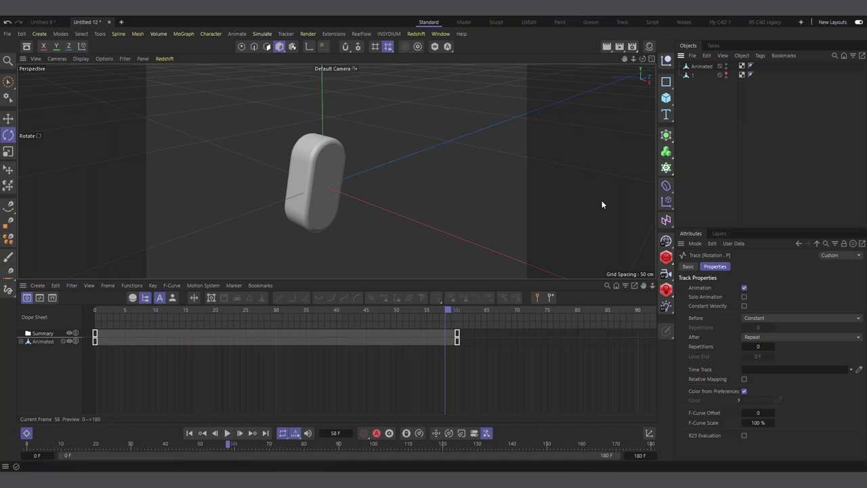
drag(72, 279, 71, 413)
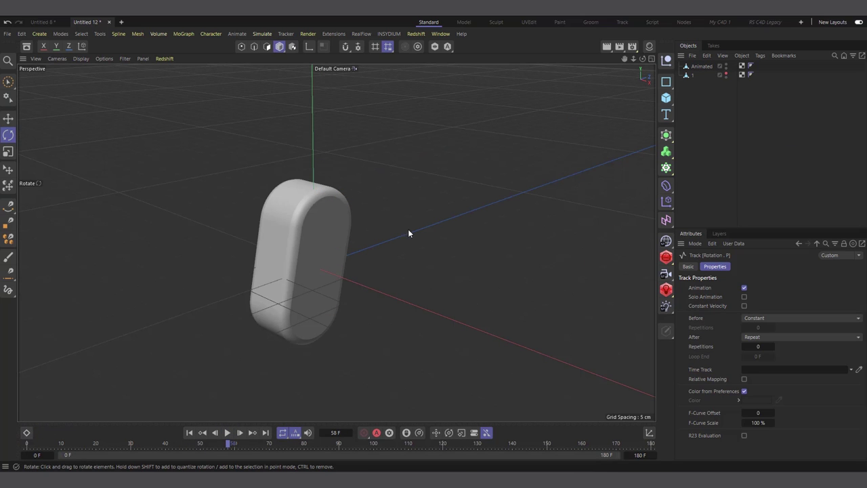
click(696, 74)
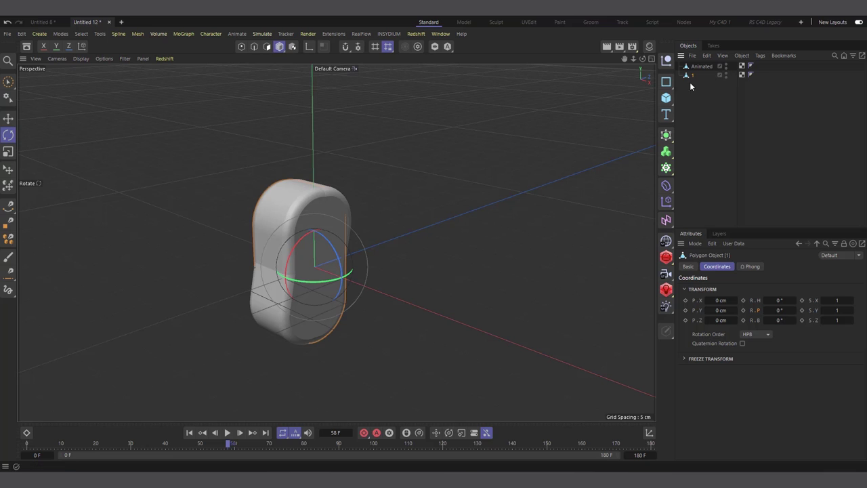
click(189, 432)
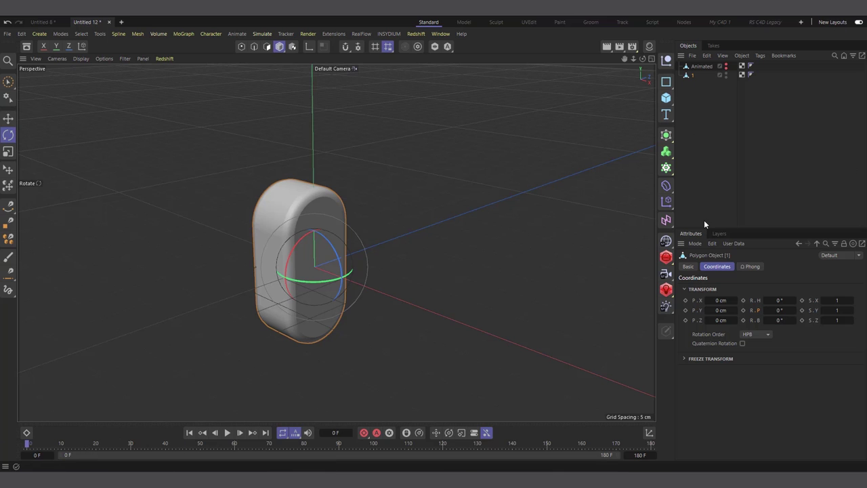
Add a Surface deformer as a child of object 1, link Animated as its surface and initialize it
click(666, 187)
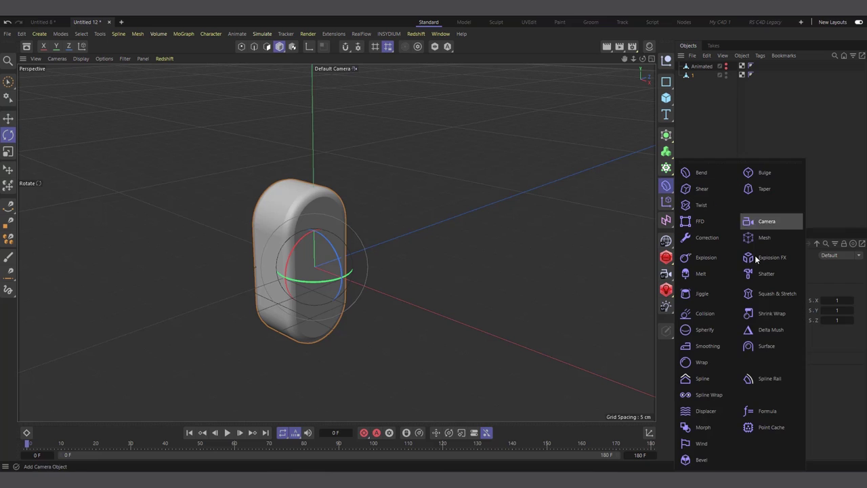
click(760, 347)
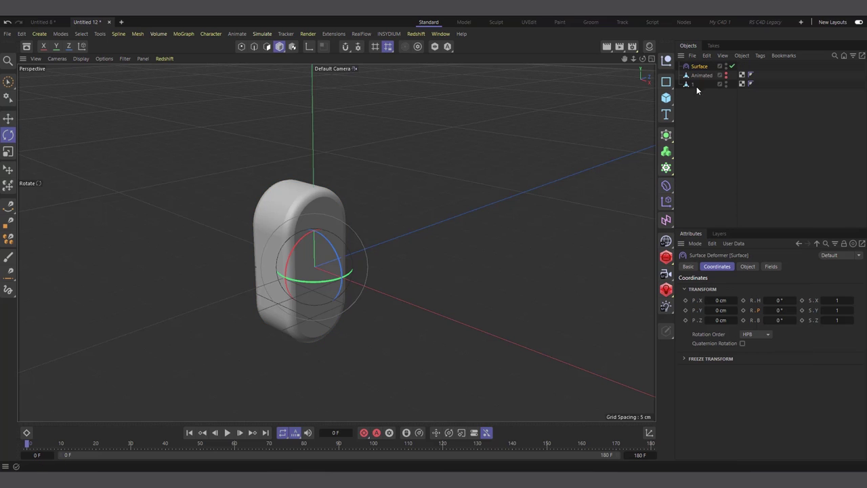
drag(696, 71, 696, 84)
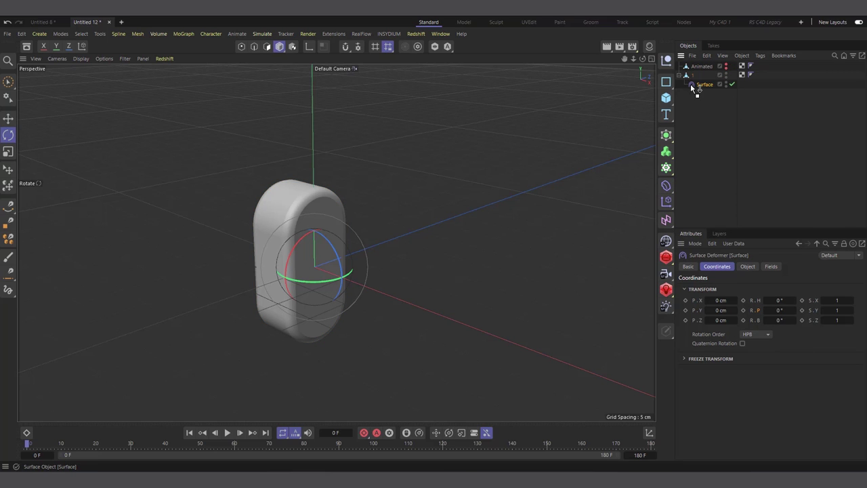
click(748, 268)
drag(702, 66, 731, 344)
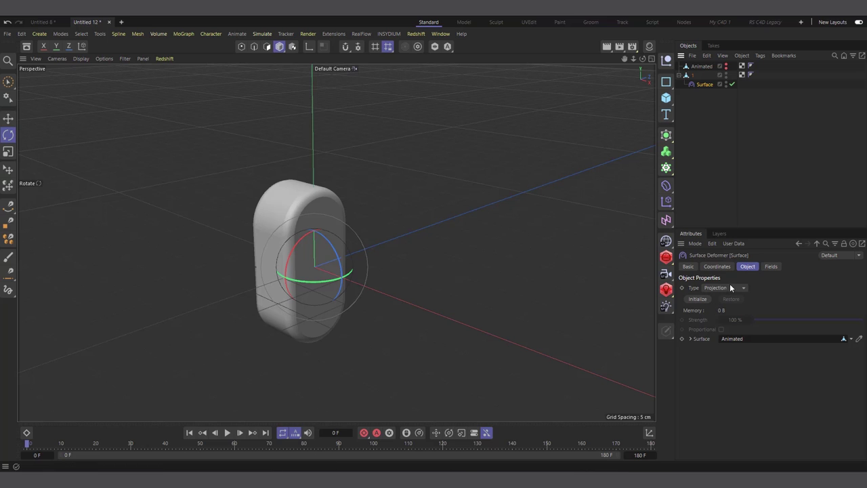
click(697, 299)
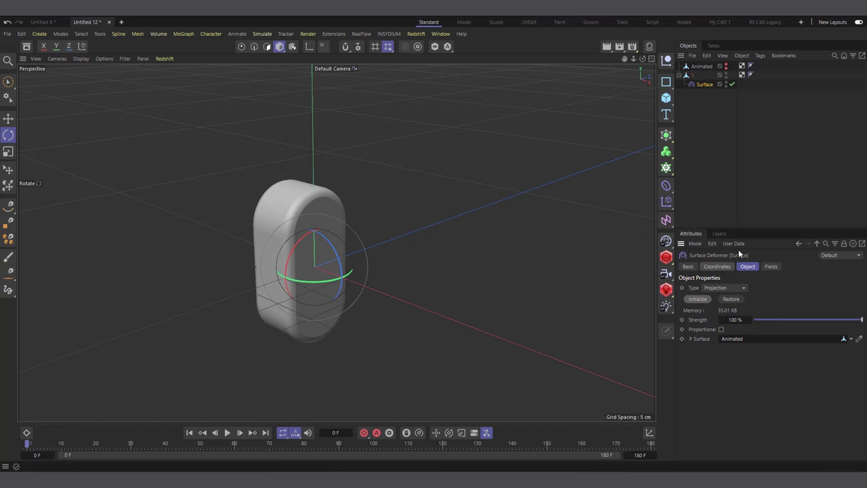
Play back the animation to check how object 1 follows the surface, then return to the first frame
click(684, 75)
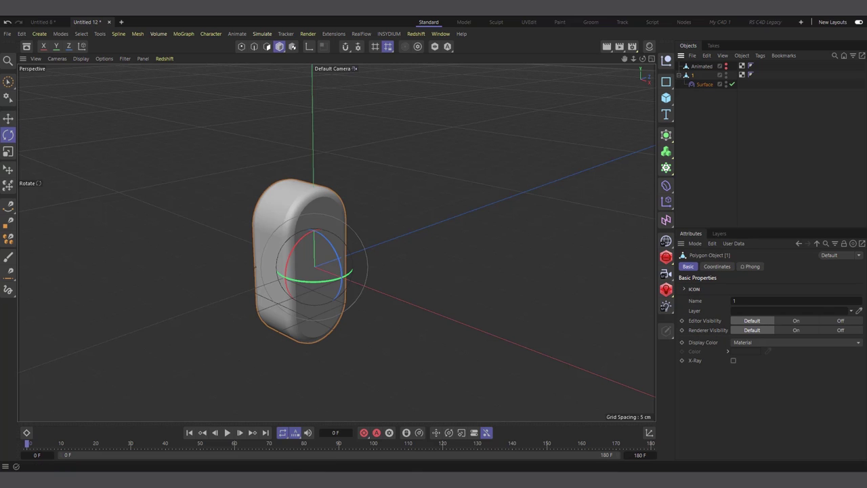
click(227, 432)
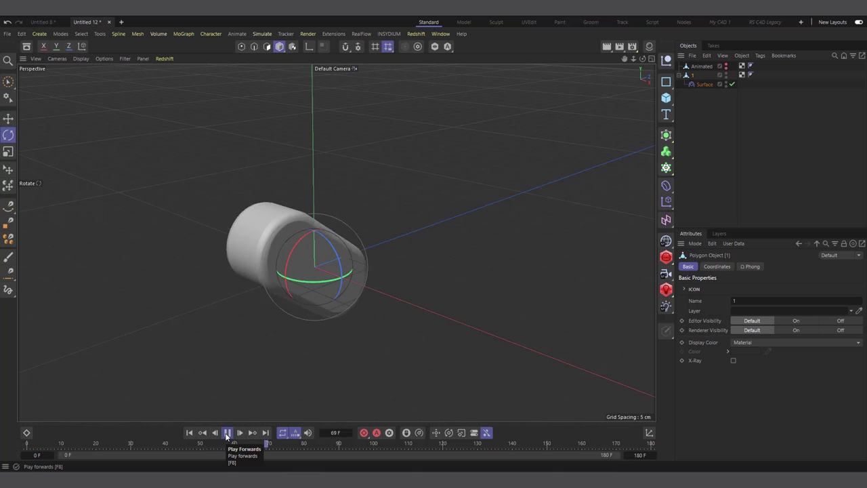
click(227, 433)
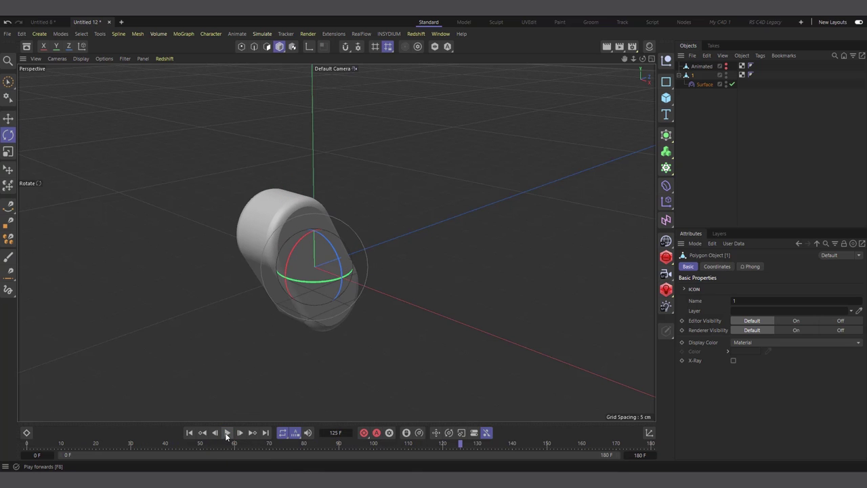
click(189, 433)
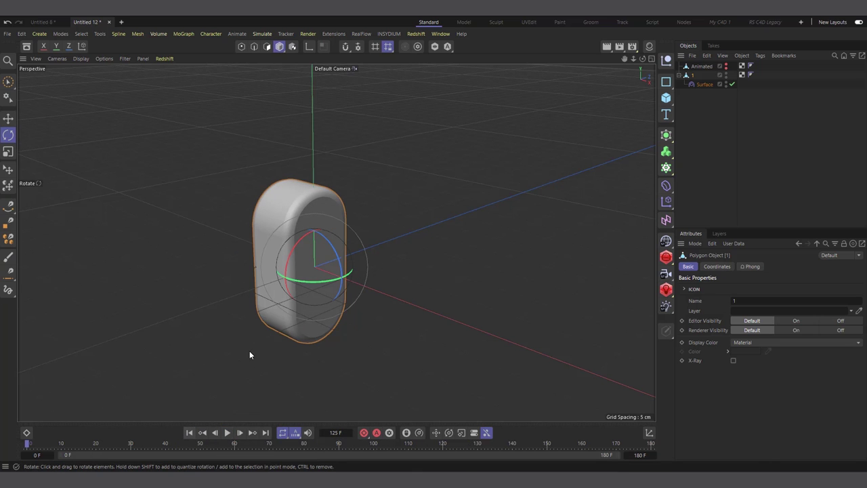
Add a Point Cache rigging tag to object 1
scroll(263, 299, up, 2)
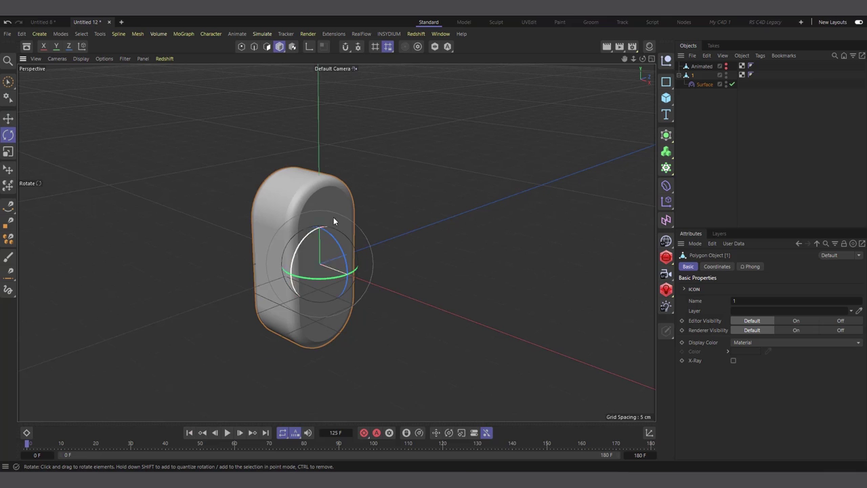
click(680, 76)
right_click(690, 75)
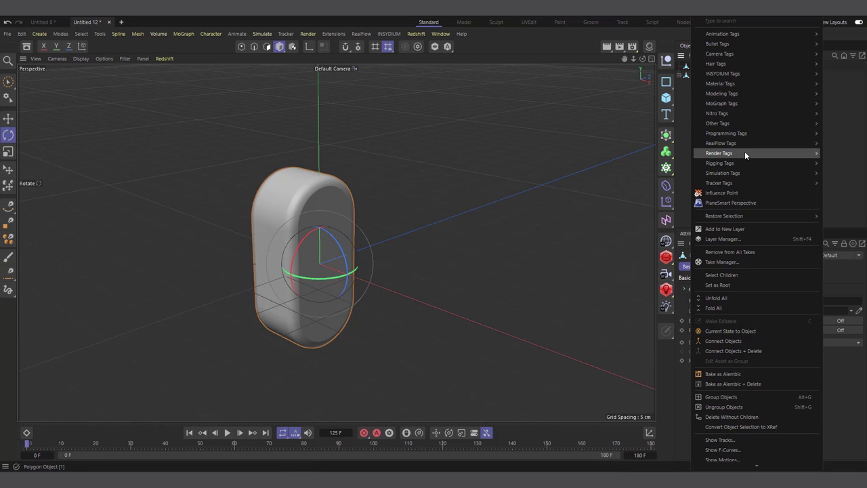
mouse_move(743, 123)
mouse_move(734, 163)
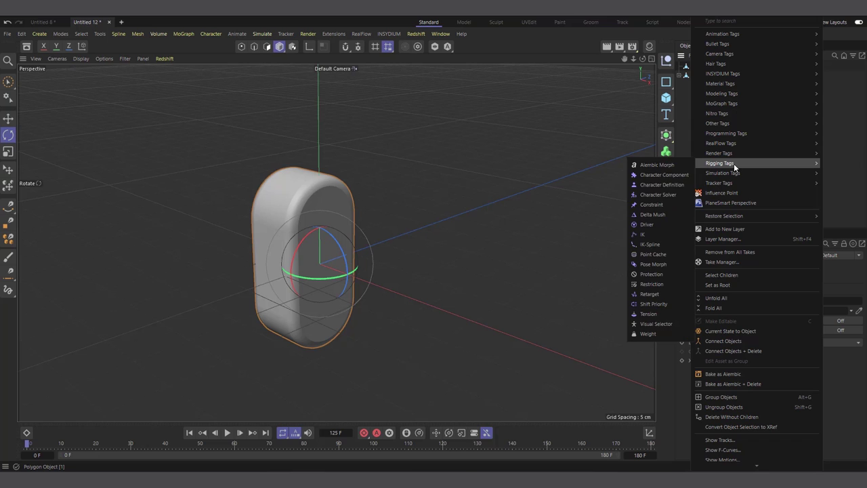
click(653, 255)
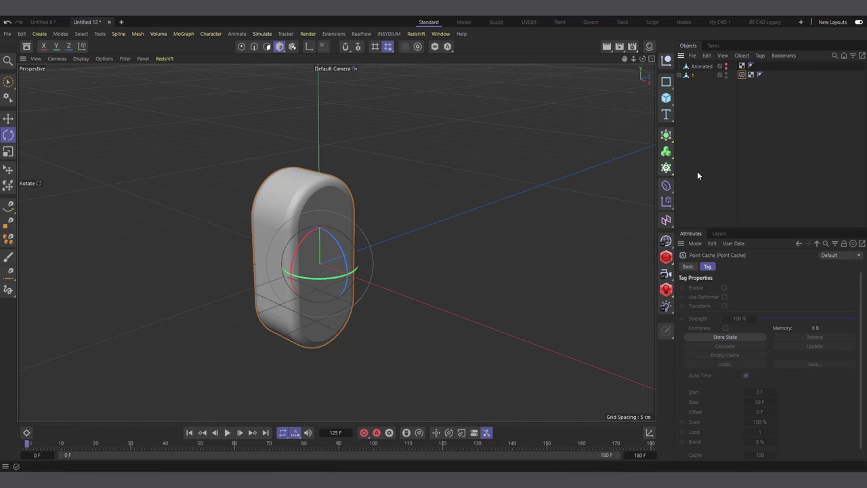
Store the state and calculate the point cache for object 1, then disable its Surface deformer and check the timeline
click(679, 76)
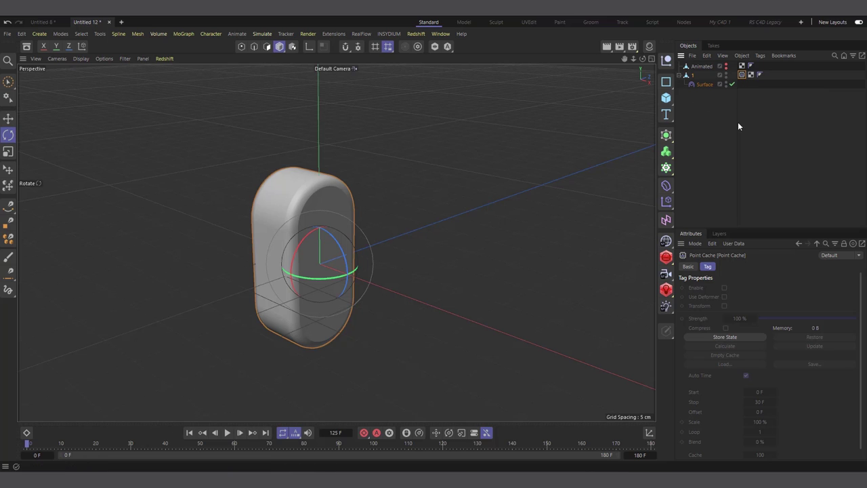
click(714, 336)
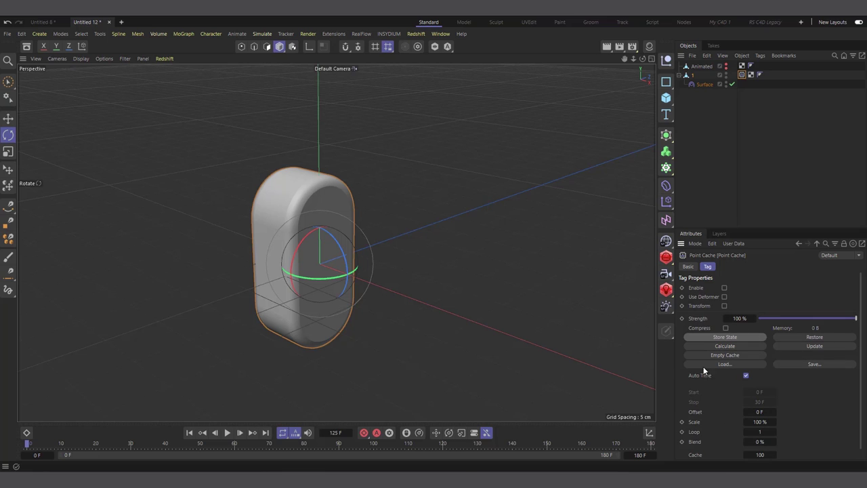
click(726, 346)
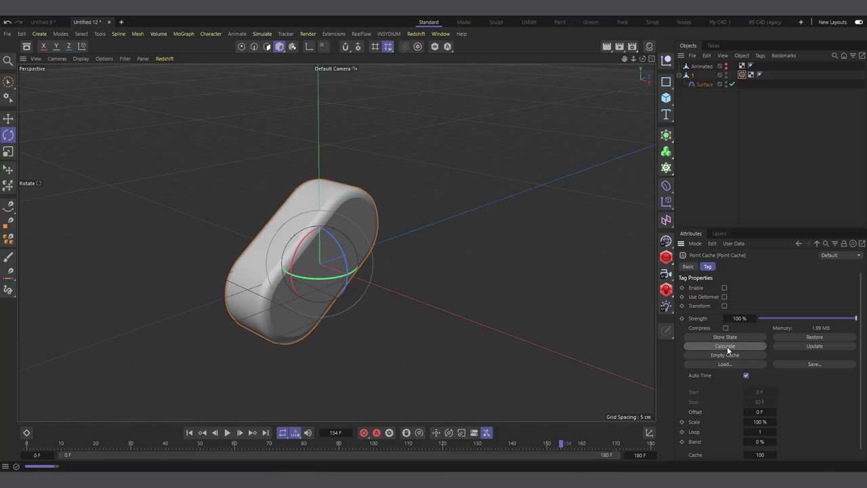
click(733, 84)
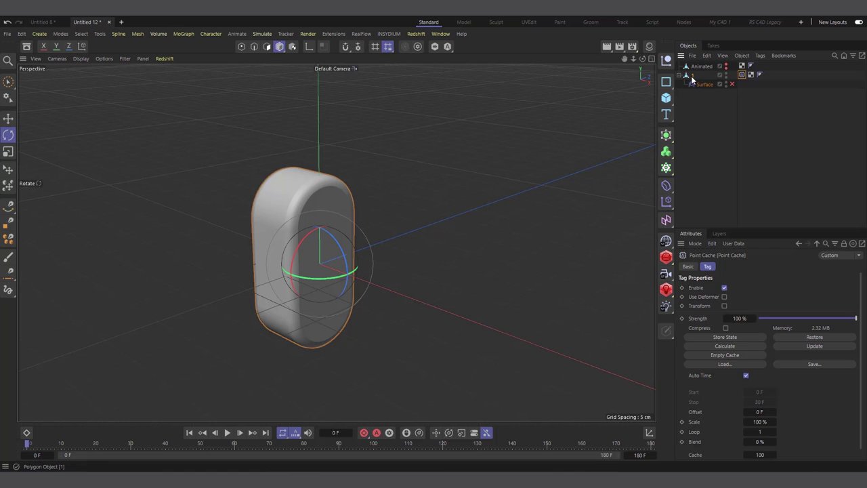
click(693, 75)
drag(95, 442, 20, 452)
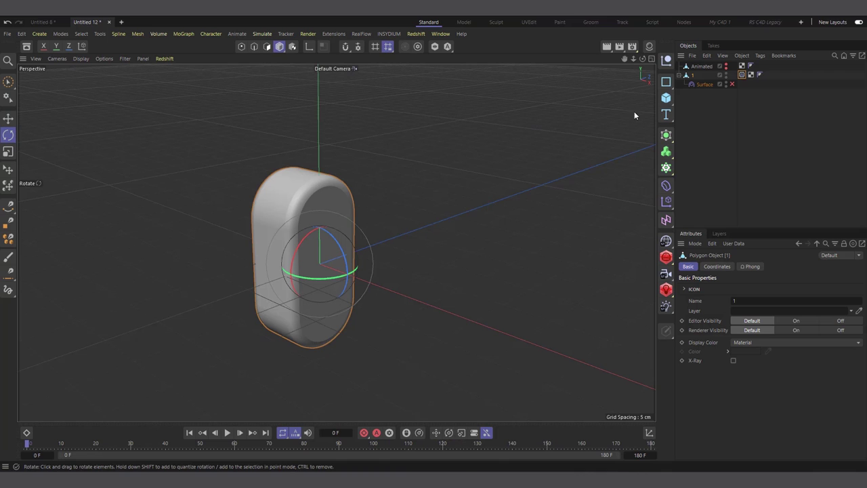
Show the animation timeline and record an X-Ray keyframe for object 1 at frame 0
click(680, 76)
scroll(368, 309, down, 3)
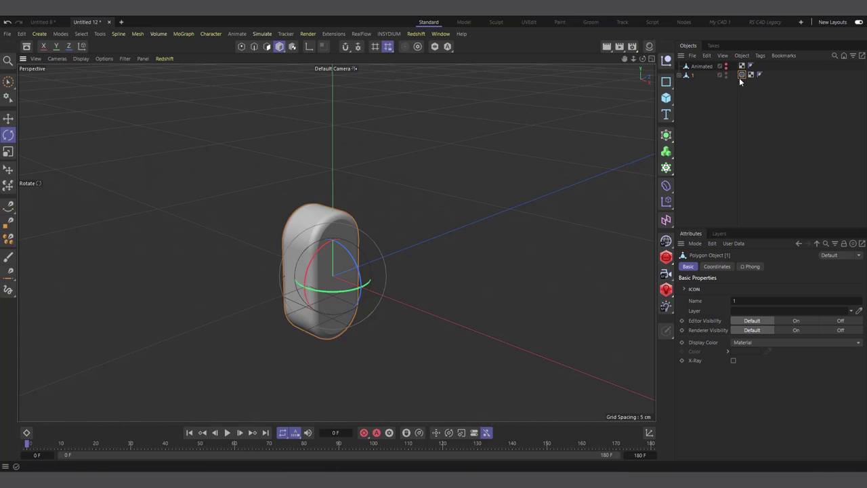
click(26, 434)
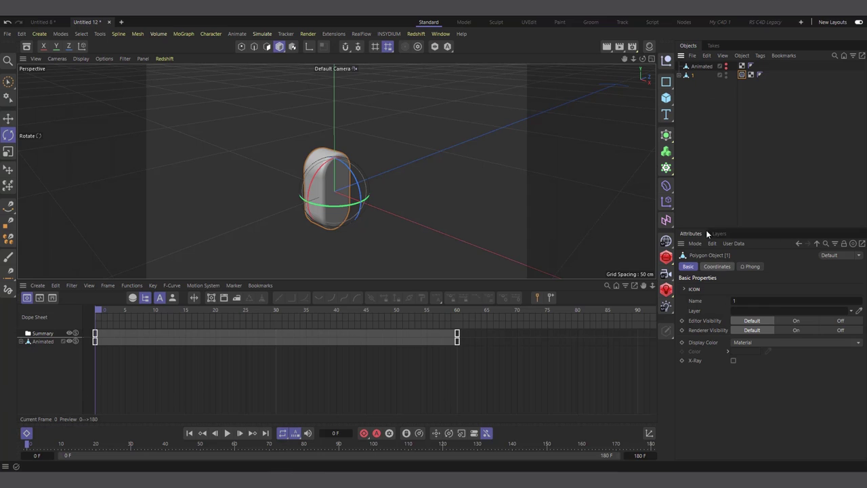
click(682, 360)
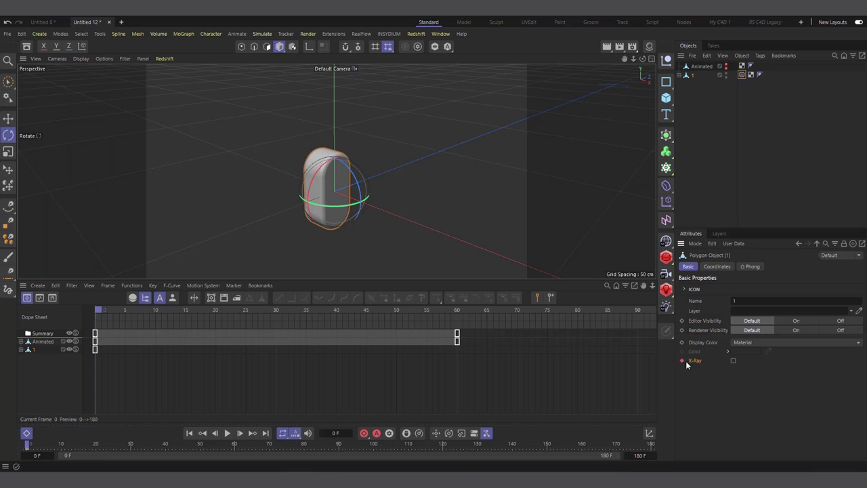
Bake object 1 into a copy over frames 0 to 180, including only PLA and leaving out position, rotation and animated parameters
click(28, 351)
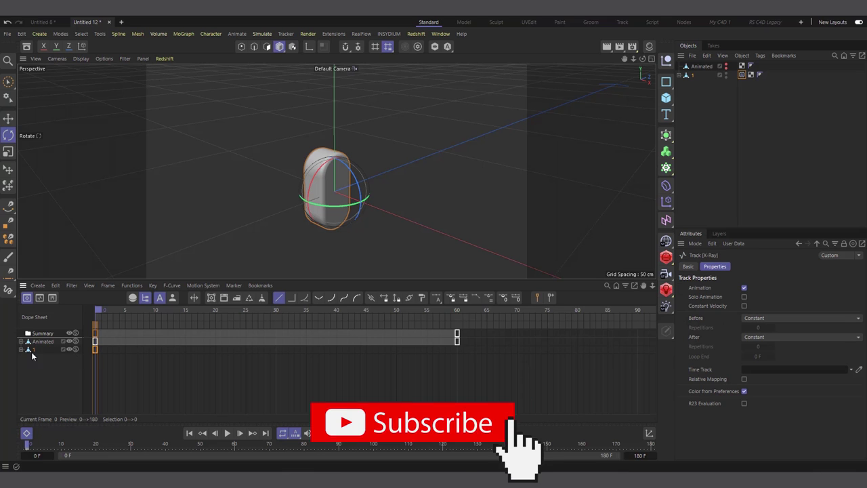
click(131, 285)
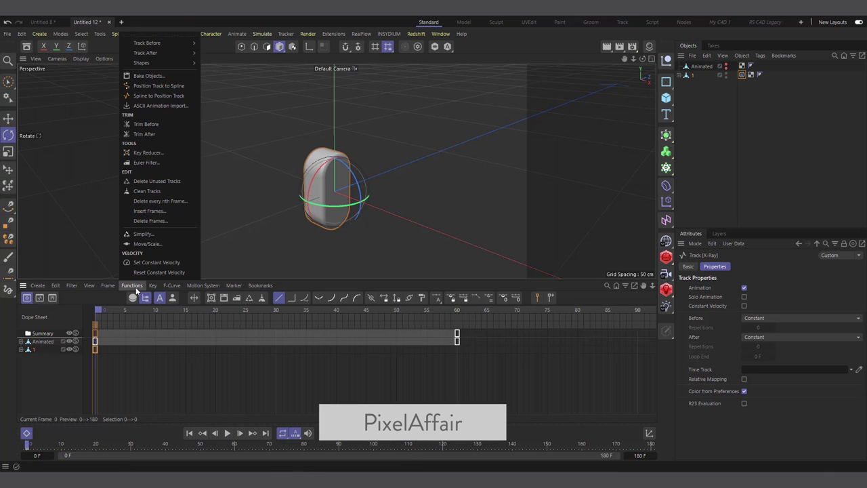
click(171, 76)
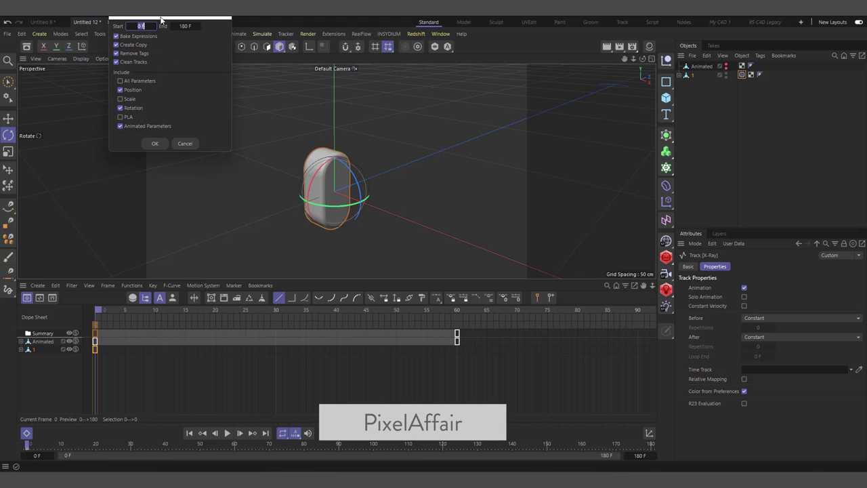
drag(162, 17, 181, 120)
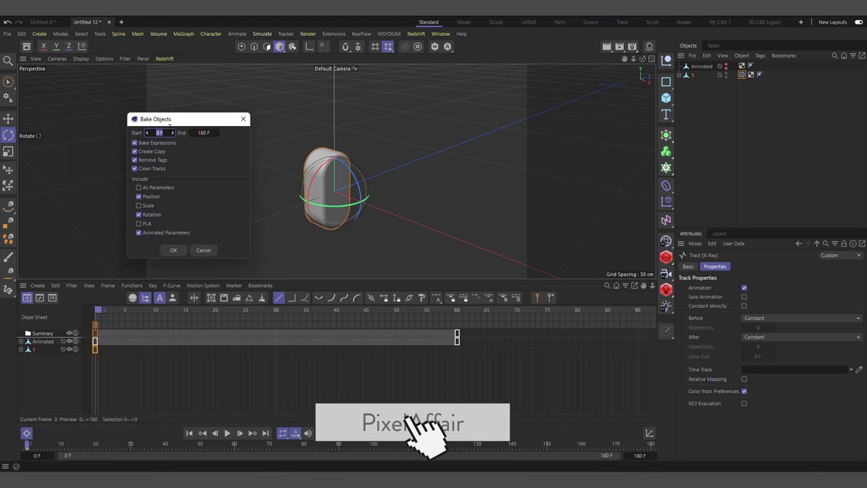
click(139, 196)
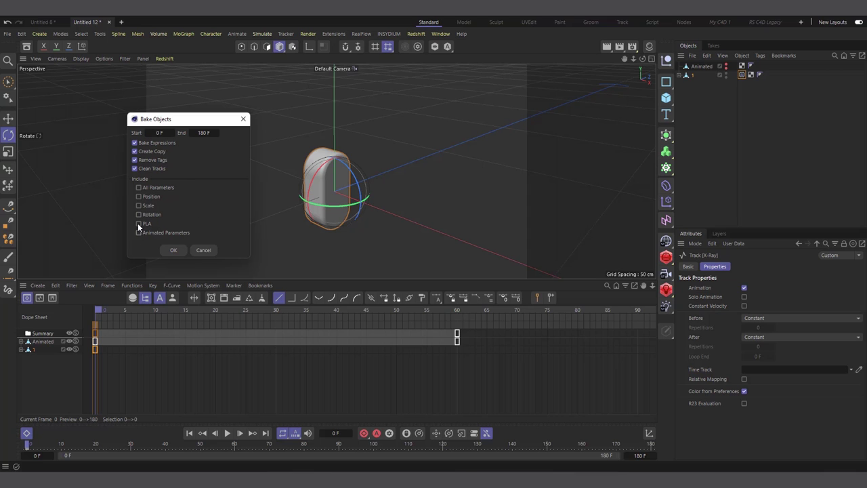
click(139, 223)
click(174, 250)
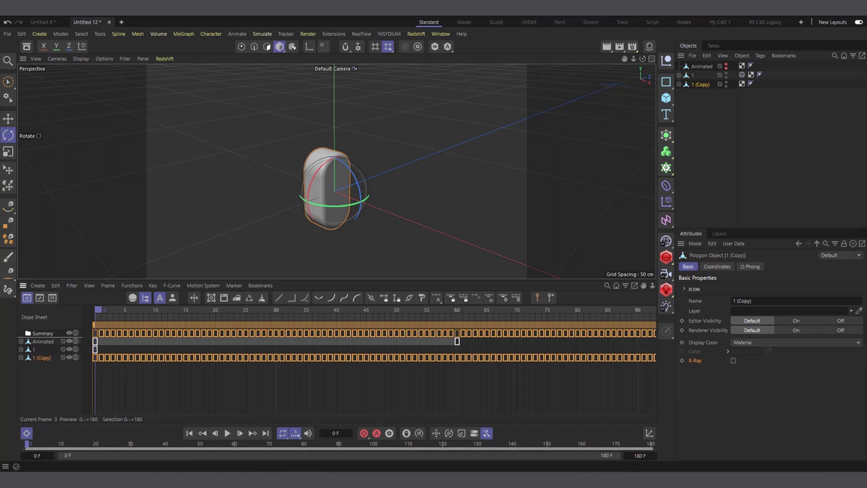
Scrub the timeline to frame 15 to check the baked keys of 1 (Copy), then close the timeline
click(108, 333)
drag(100, 312, 108, 373)
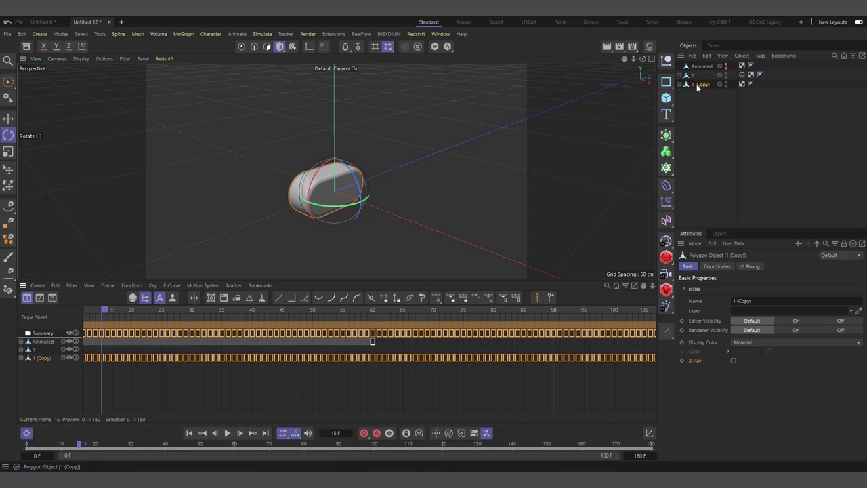
click(27, 436)
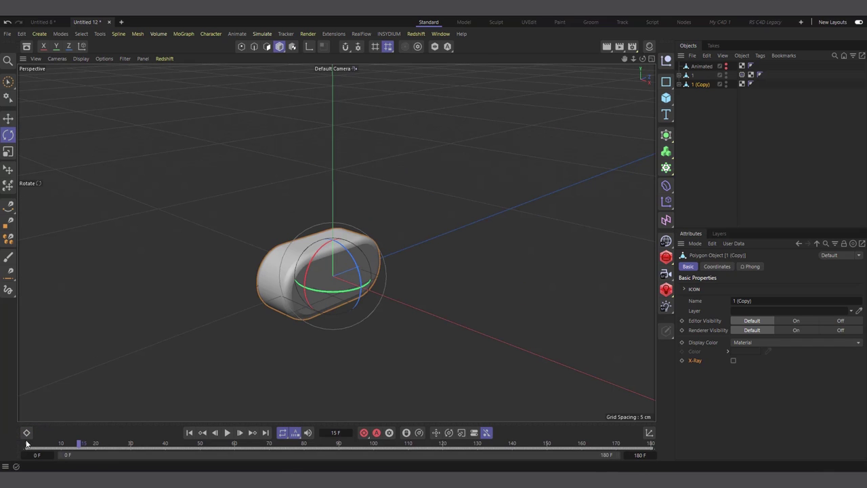
Create a null and place the Animated object and the original object 1 inside it
click(666, 60)
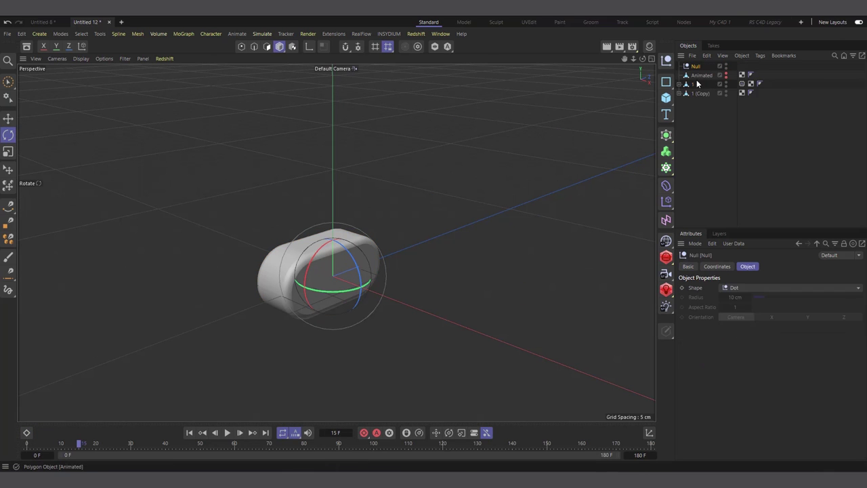
mouse_move(681, 71)
mouse_down()
mouse_move(681, 80)
mouse_move(679, 68)
mouse_up()
click(679, 67)
click(696, 67)
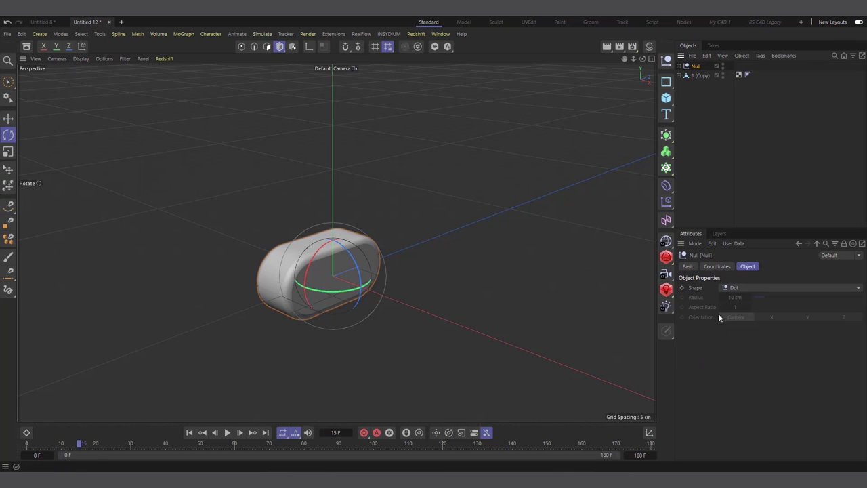
Create a layer, assign the null to it, and turn off the layer's view, render and manager visibility
click(719, 233)
double_click(713, 320)
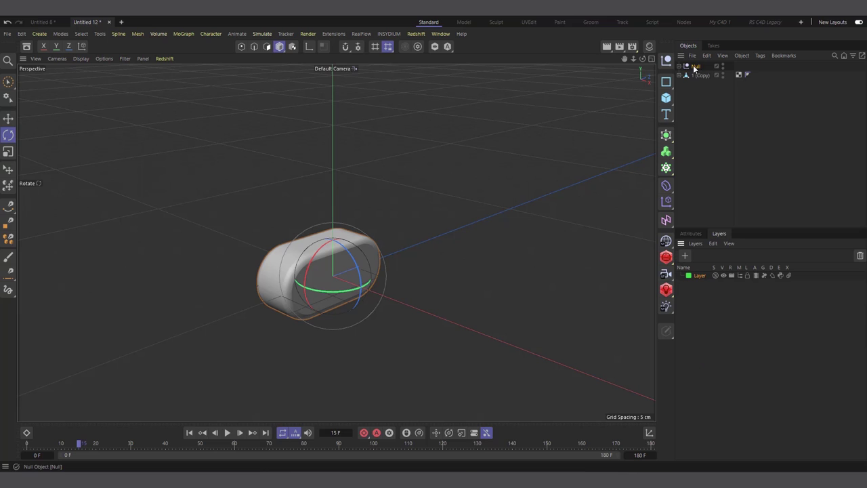
drag(692, 66, 734, 248)
drag(701, 280, 703, 279)
click(724, 275)
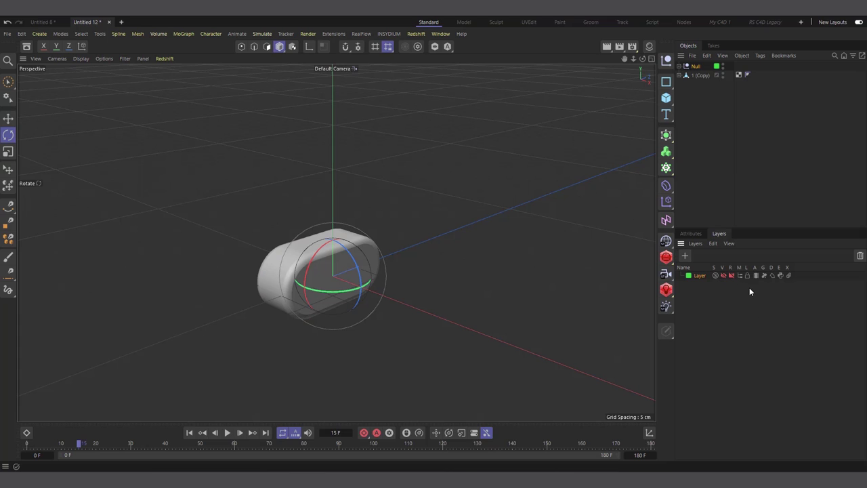
click(741, 275)
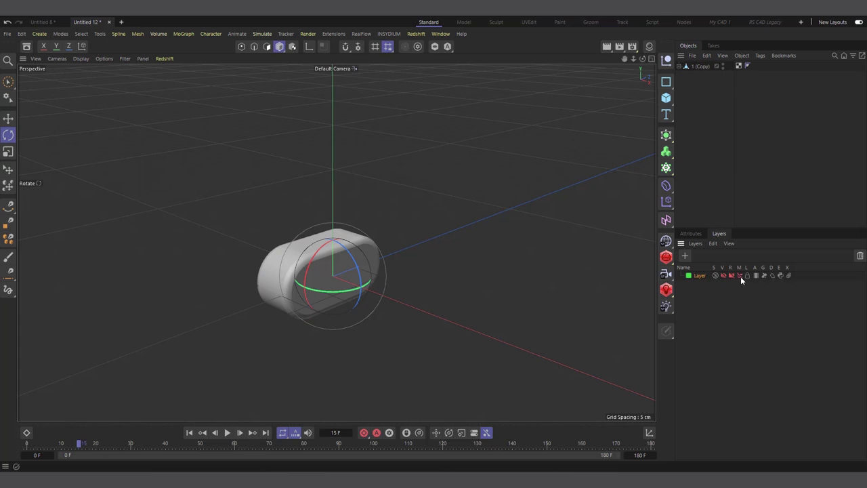
Select 1 (Copy) and play its baked animation from the first frame
click(702, 66)
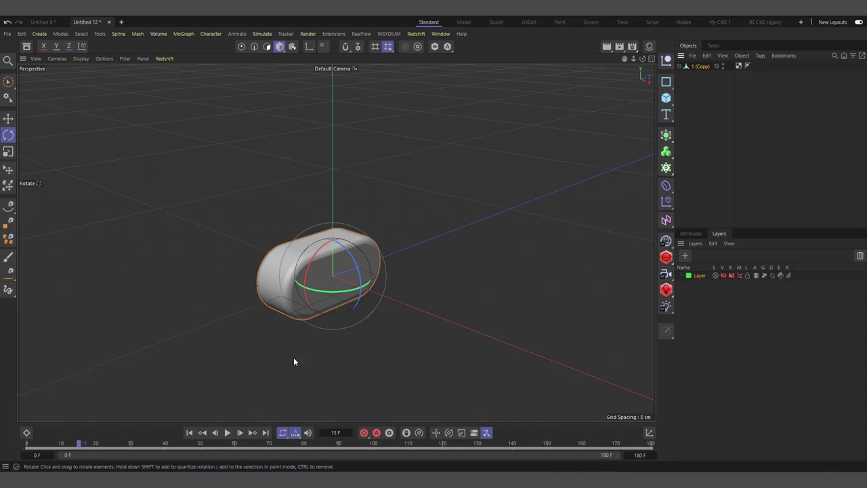
click(190, 433)
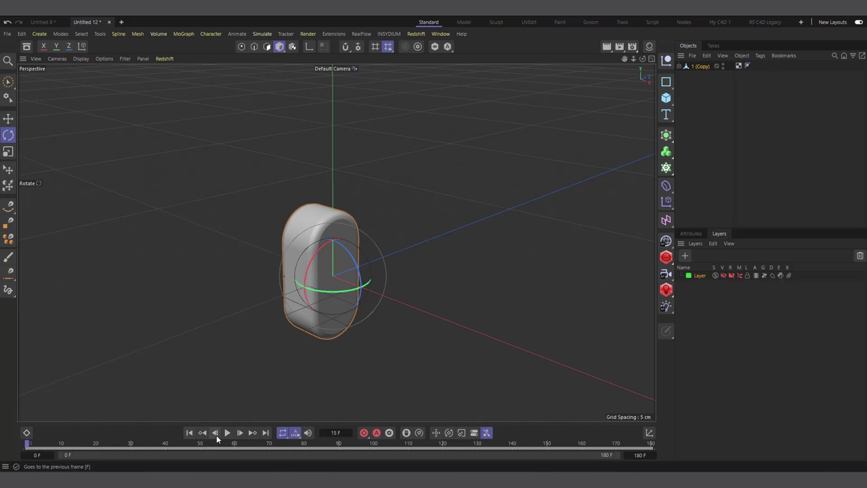
click(227, 433)
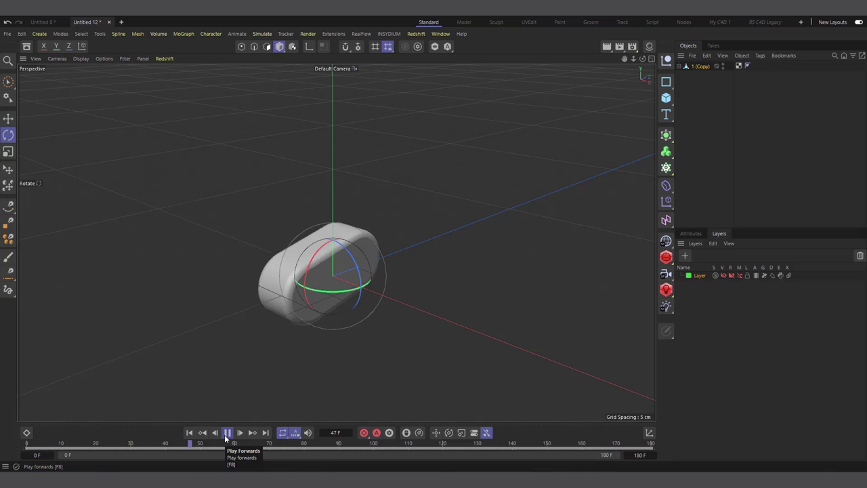
click(227, 433)
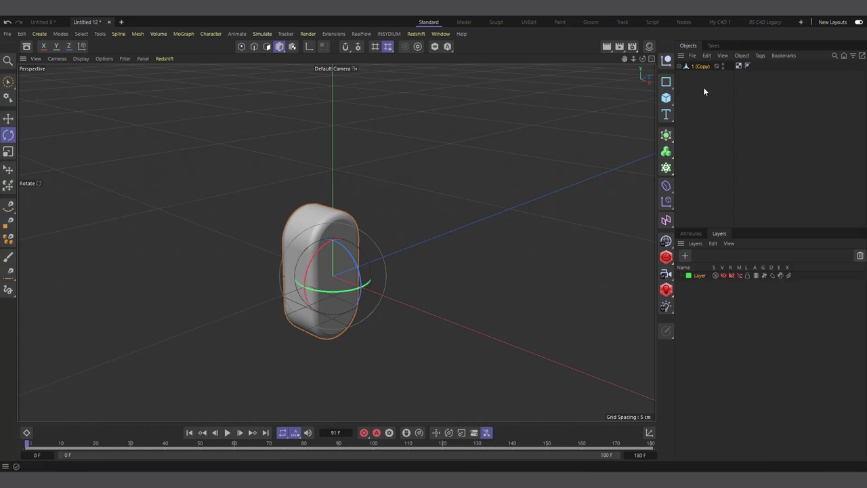
Delete the Surface deformer under 1 (Copy) and rename the baked object to 1
click(681, 67)
click(702, 75)
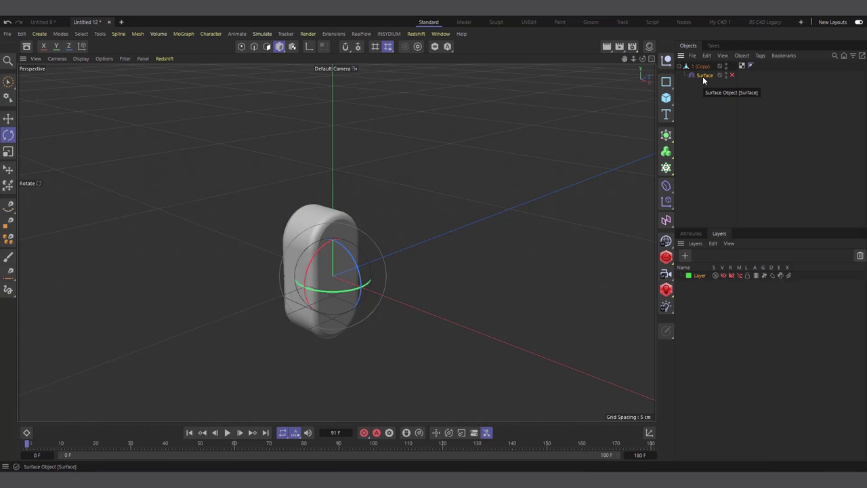
key(Delete)
double_click(702, 67)
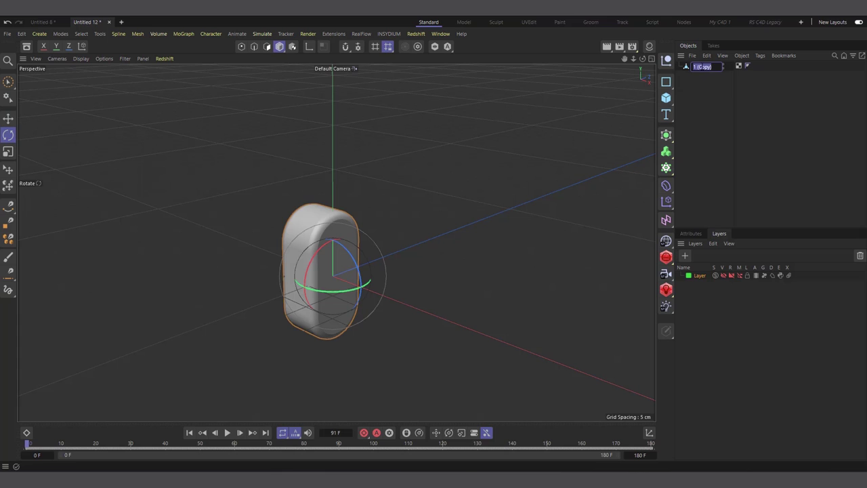
text(1)
click(702, 111)
Duplicate the baked object 1 and name the duplicate 2
click(689, 67)
ctrl+drag(689, 67, 689, 79)
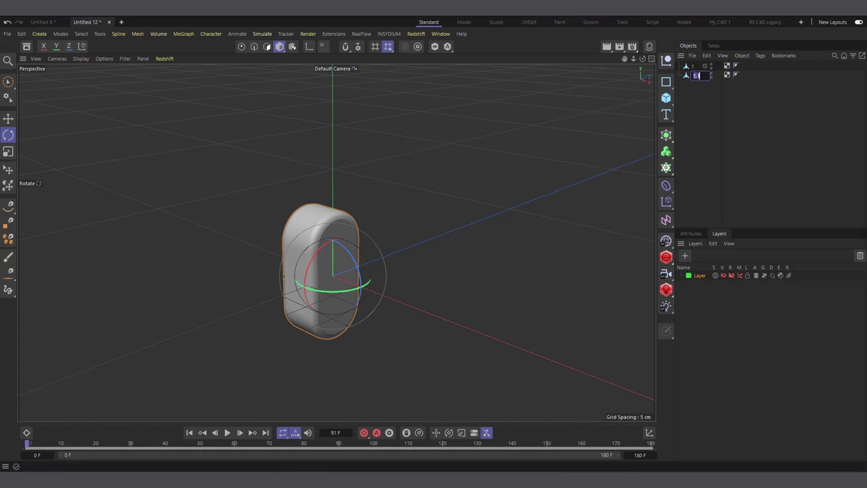
click(697, 128)
click(690, 75)
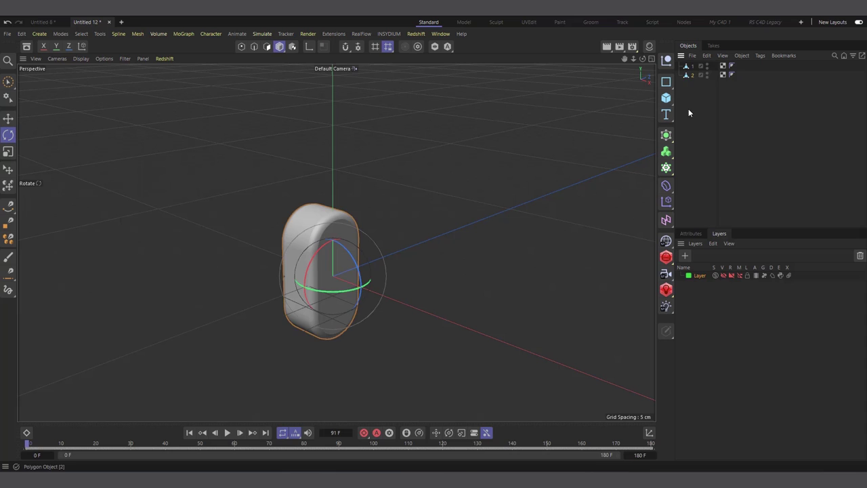
Extend the timeline to 268 F and reverse the keyframe sequence of object 2
drag(27, 444, 2, 447)
drag(639, 454, 671, 455)
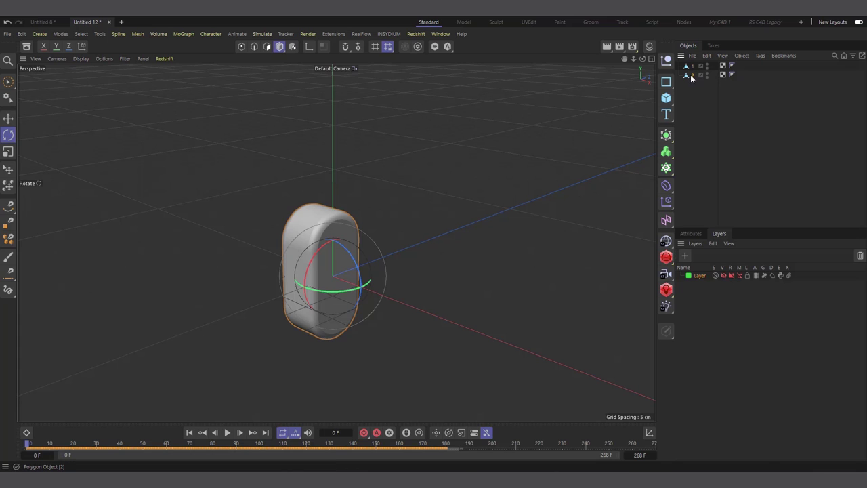
right_click(120, 446)
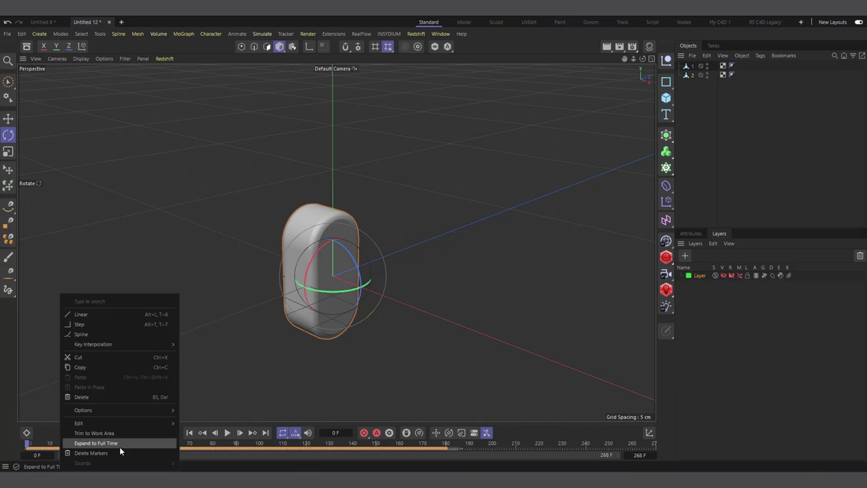
mouse_move(122, 419)
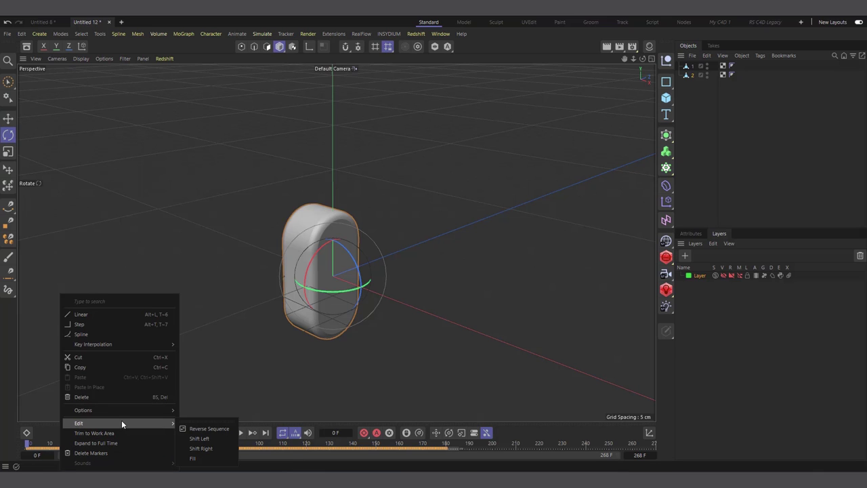
click(221, 430)
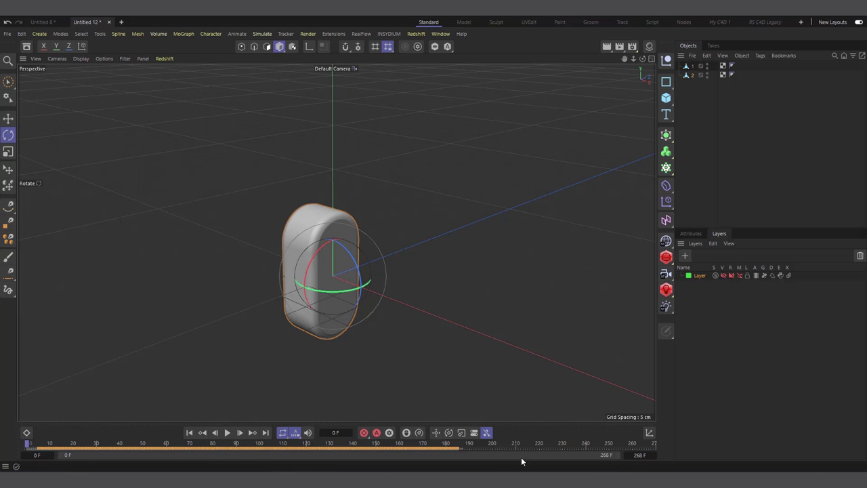
Shorten the preview range to 171 F and set the project end to 180 F
drag(604, 455, 406, 455)
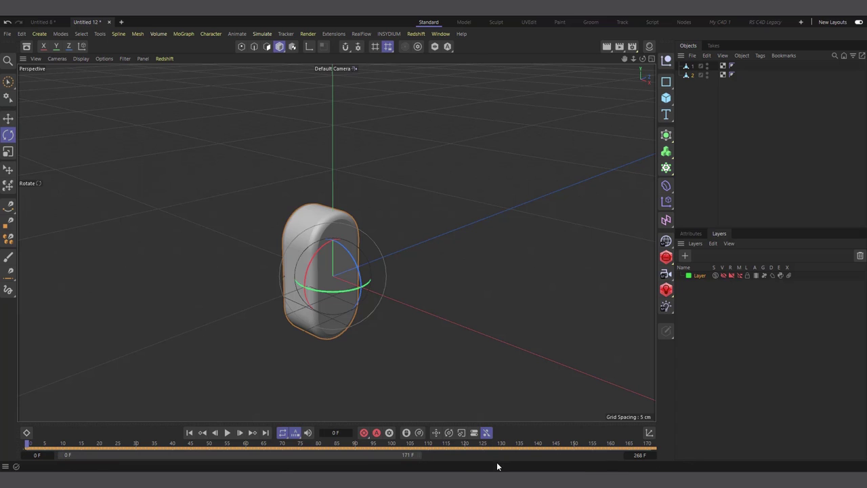
double_click(634, 455)
key(BackSpace)
key(Return)
Deselect everything and play the animation to check objects 1 and 2 rotating in opposite directions
click(696, 129)
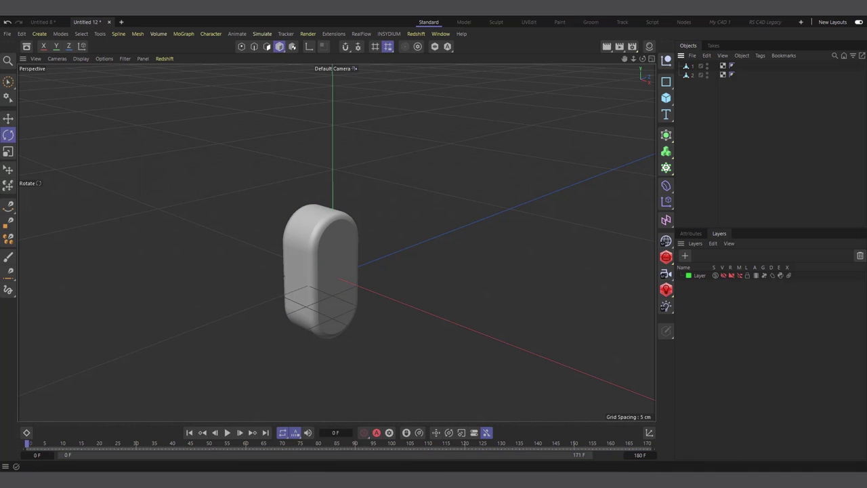
click(227, 434)
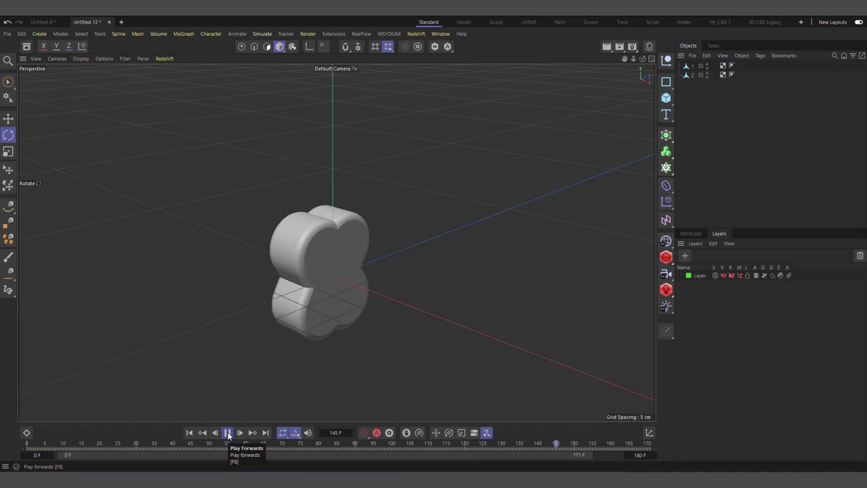
click(227, 433)
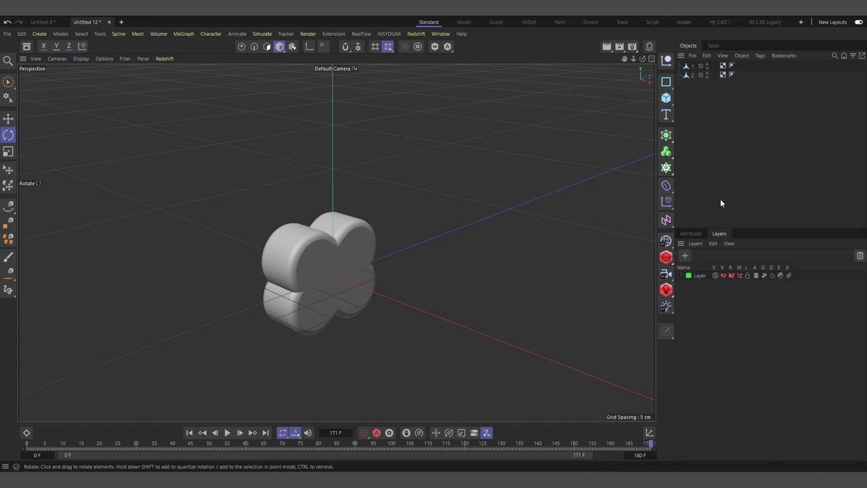
Add a Cloner and place objects 1 and 2 inside it as children
click(666, 168)
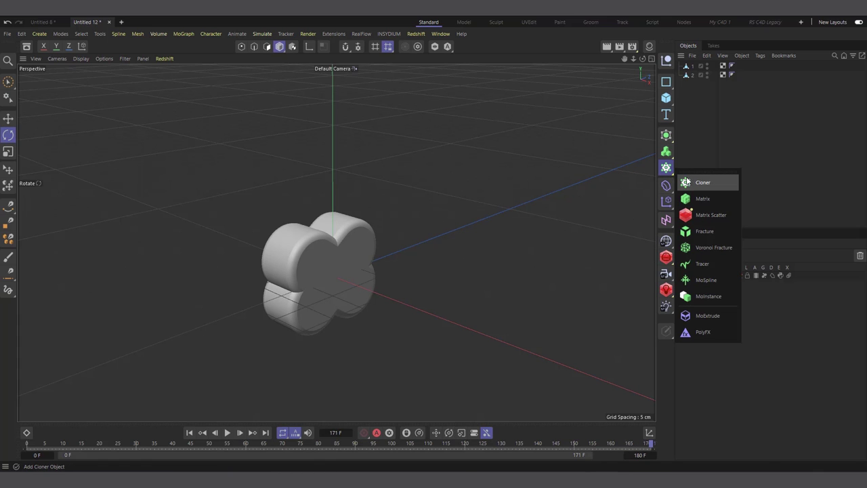
click(714, 182)
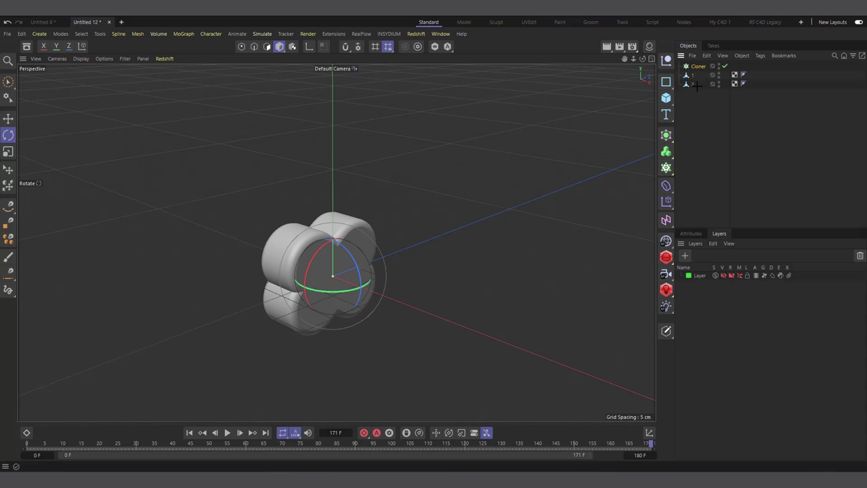
drag(690, 75, 700, 66)
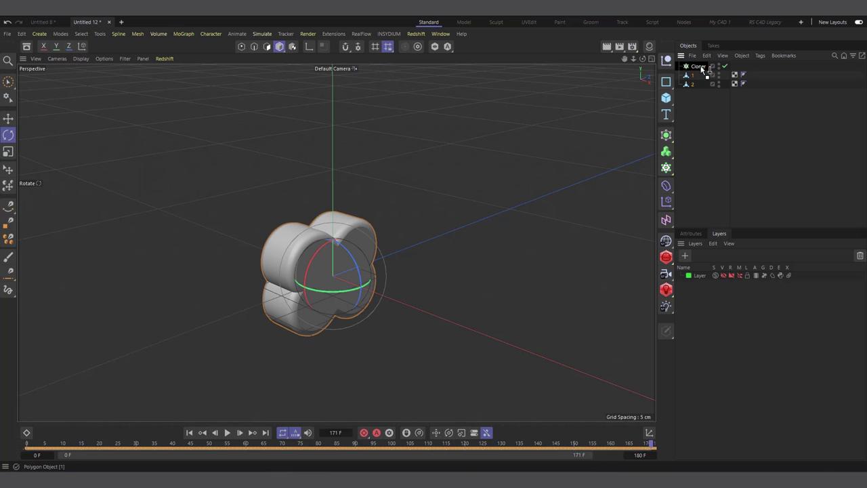
Add the Pile Up 1 Python effector from the Asset Browser to the scene's object hierarchy
scroll(447, 213, down, 10)
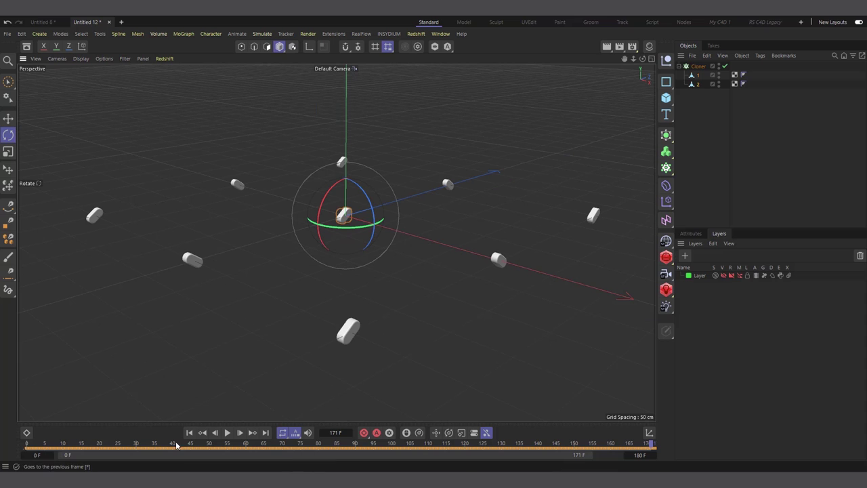
click(226, 433)
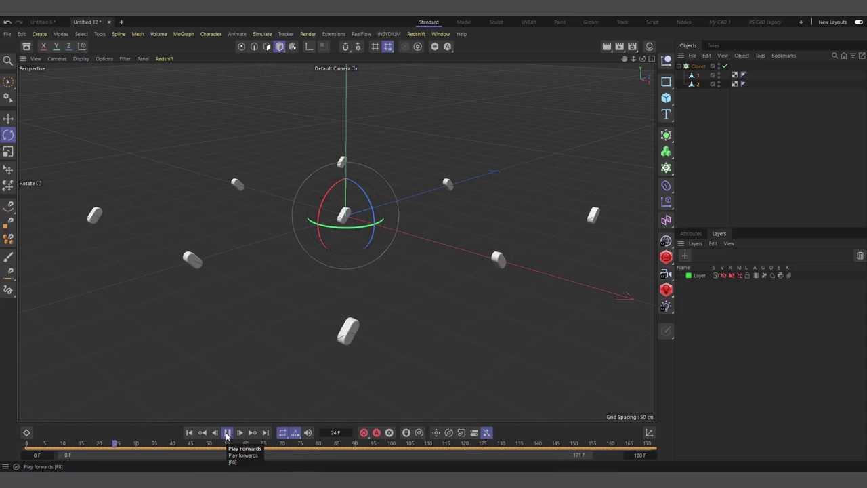
click(27, 46)
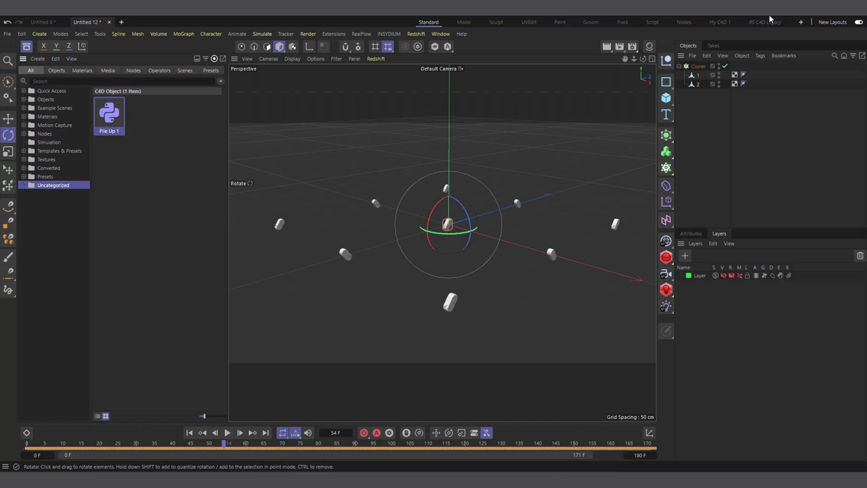
drag(119, 134, 712, 132)
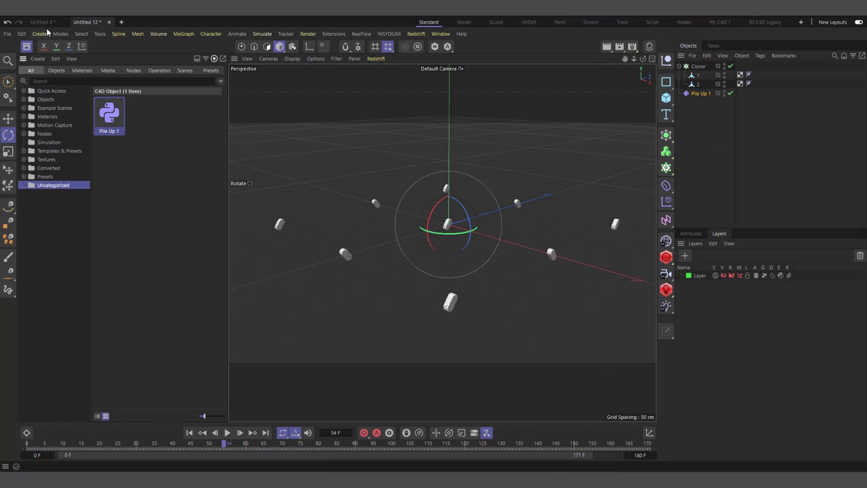
click(26, 47)
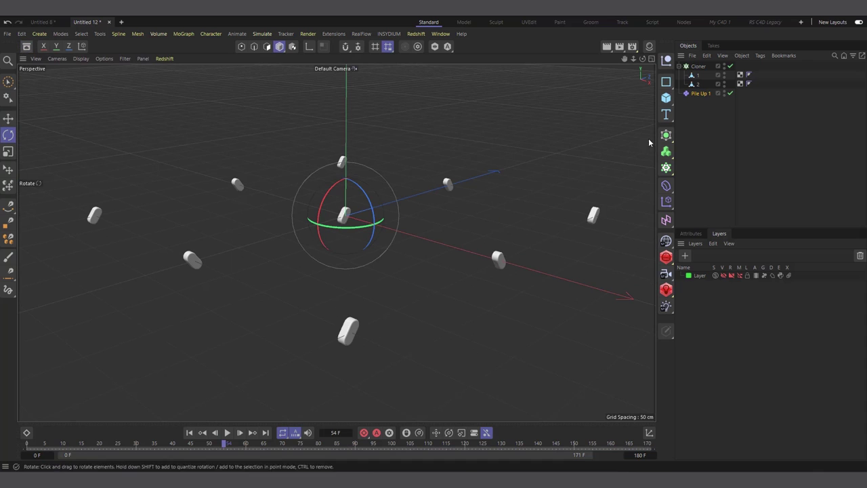
Assign the Pile Up 1 effector to the Cloner's effectors list
click(695, 67)
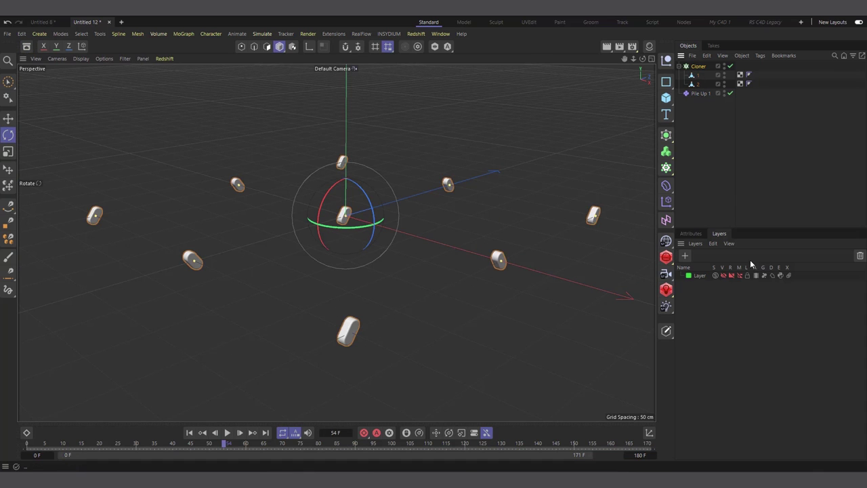
click(696, 235)
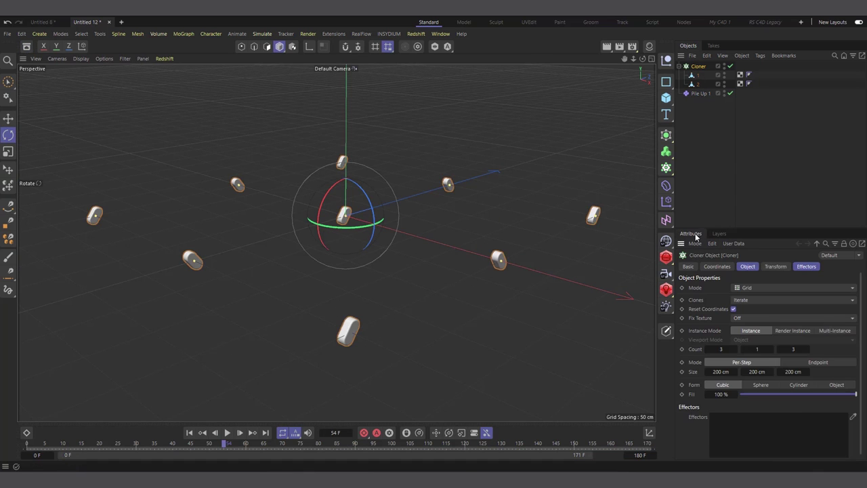
click(813, 267)
drag(698, 94, 747, 305)
scroll(353, 261, down, 3)
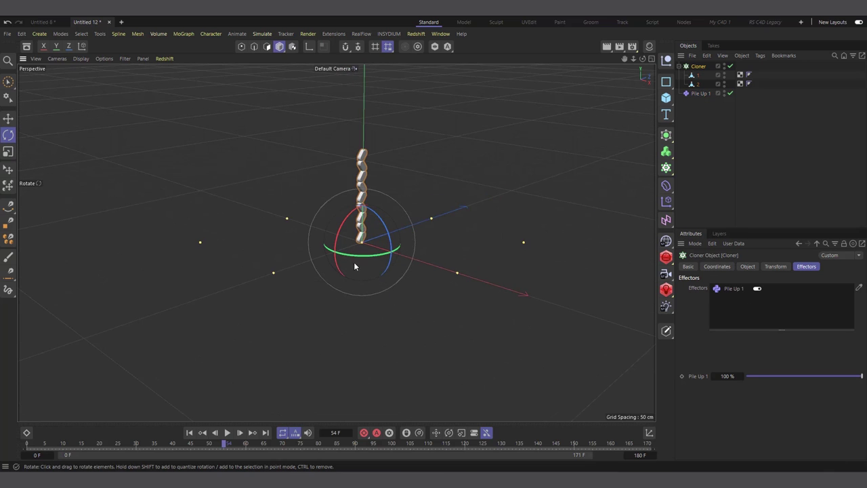
Play the animation from the first frame and examine the piled-up clones from several angles
scroll(354, 261, up, 3)
click(188, 432)
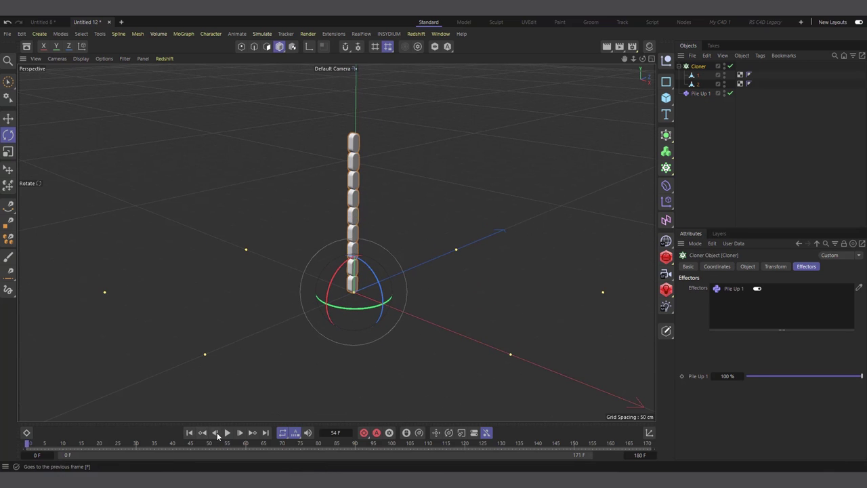
click(226, 433)
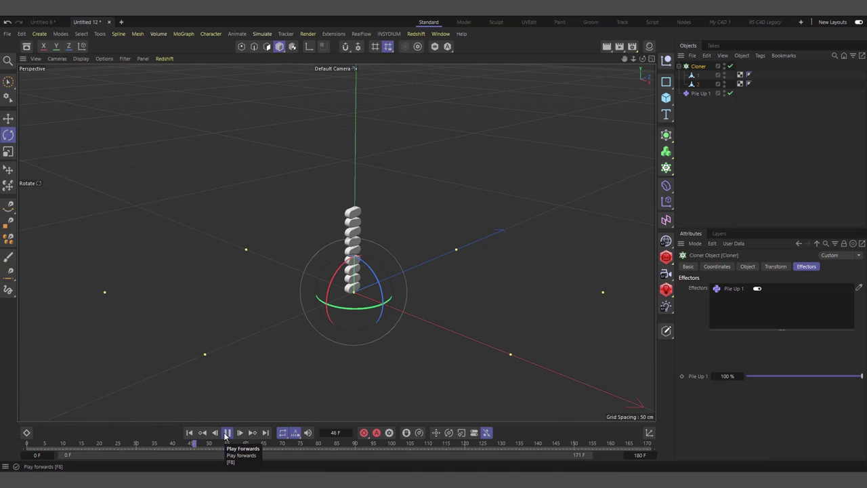
click(226, 433)
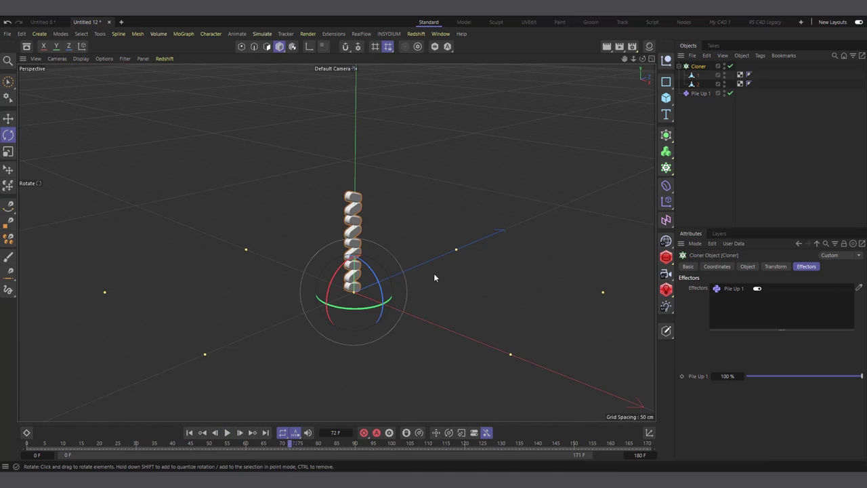
scroll(367, 276, up, 2)
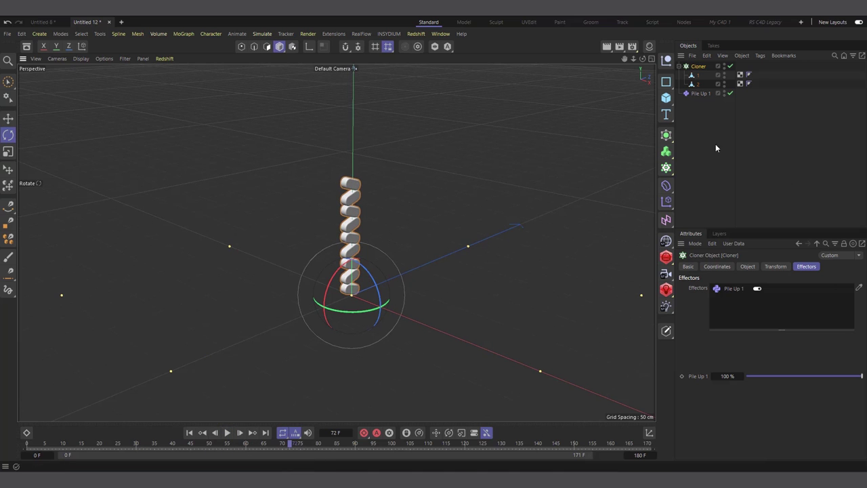
drag(643, 58, 565, 163)
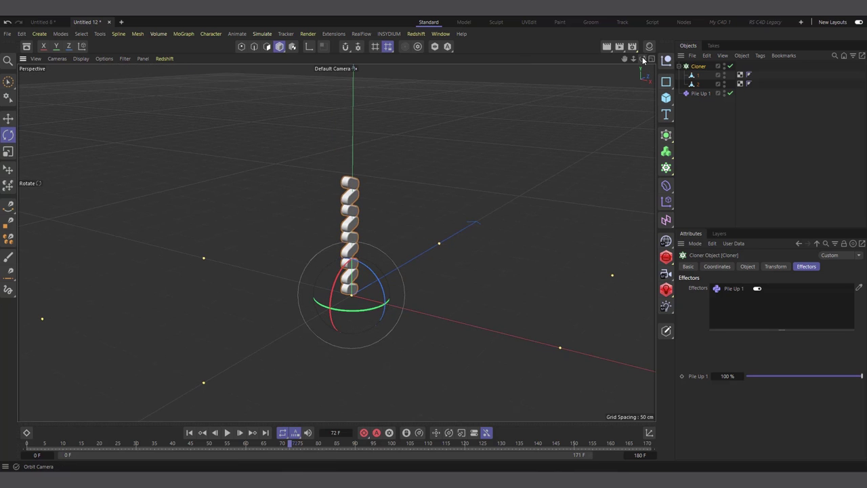
alt+drag(294, 236, 477, 305)
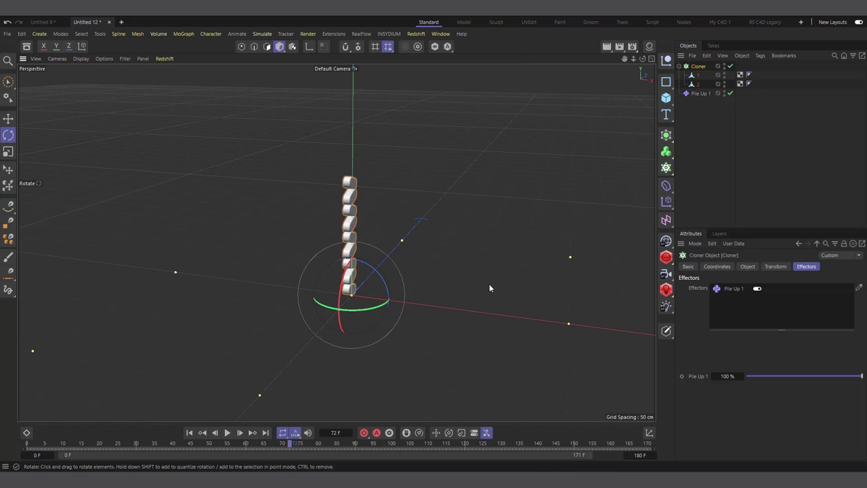
drag(643, 58, 637, 62)
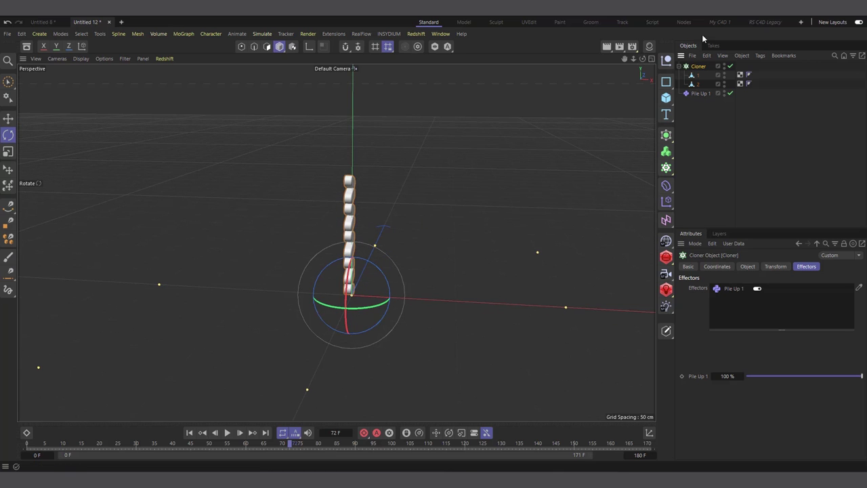
scroll(339, 254, up, 4)
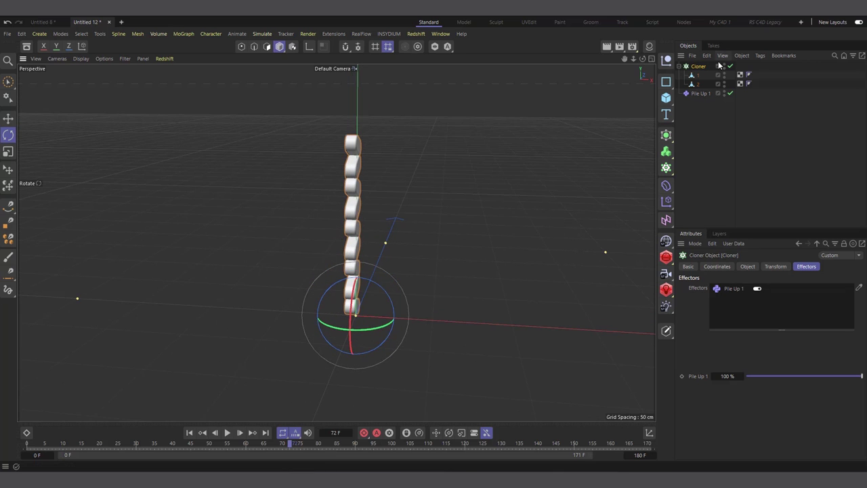
Switch the Cloner's mode to Linear and set its clone count to 5
click(748, 266)
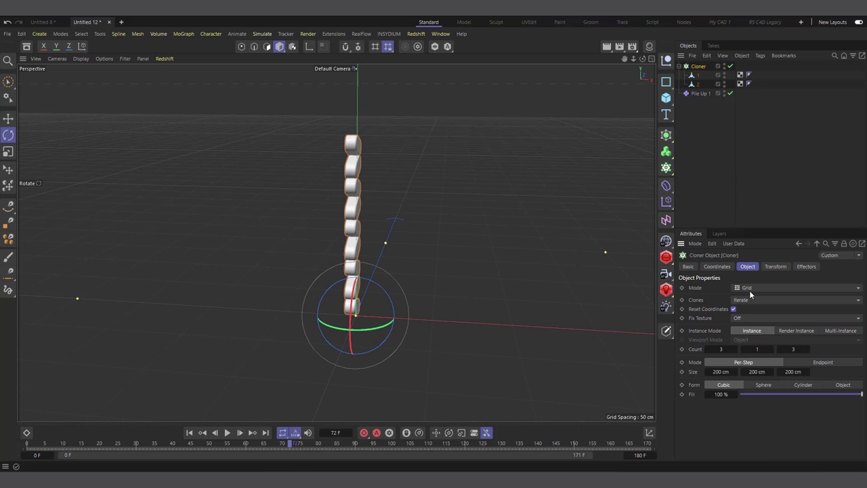
click(749, 290)
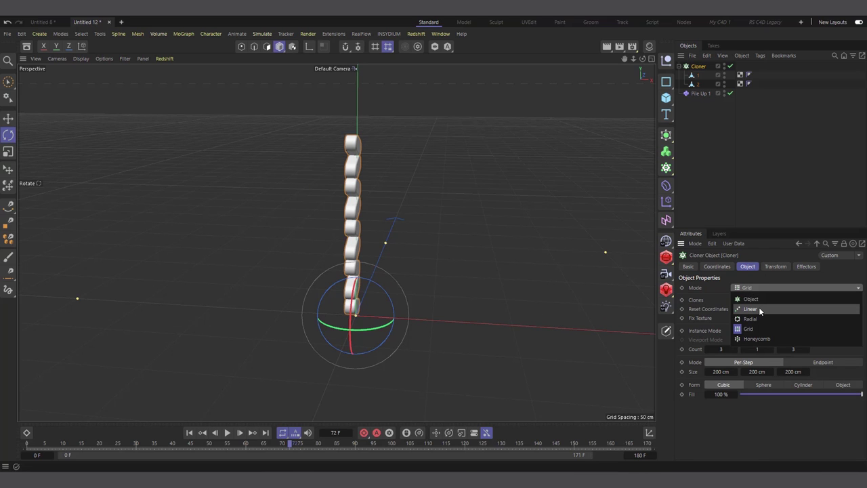
click(758, 310)
drag(742, 356, 745, 352)
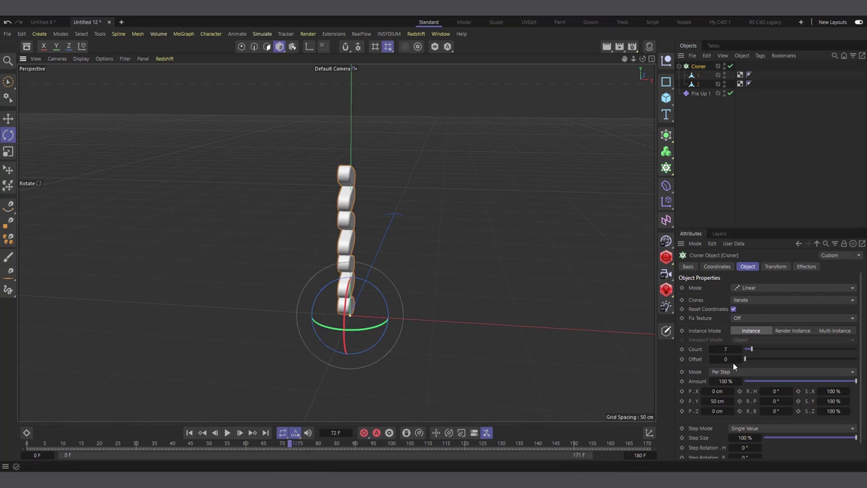
click(741, 348)
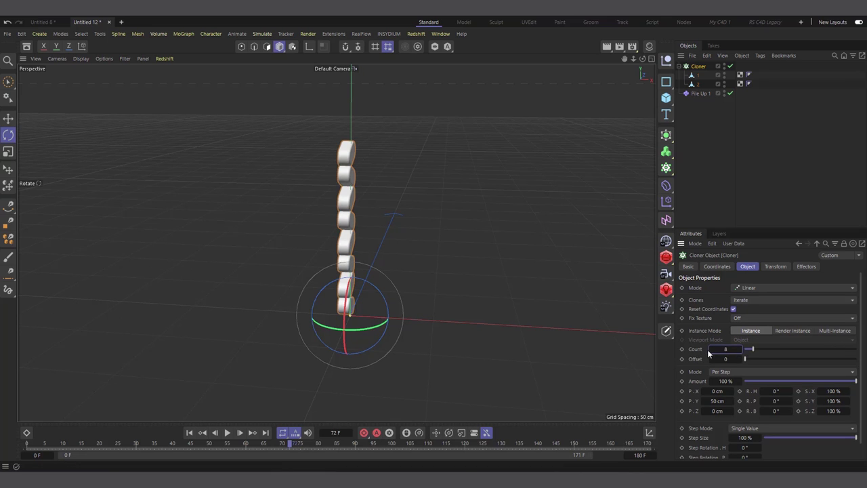
drag(711, 349, 701, 350)
alt+drag(386, 345, 400, 341)
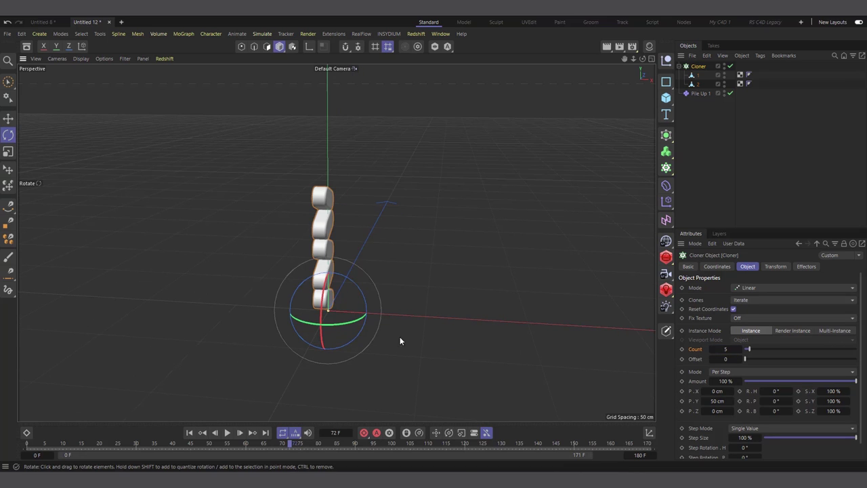
Play the linear stack's animation from the first frame and check the counter-rotating clones from another angle
click(189, 432)
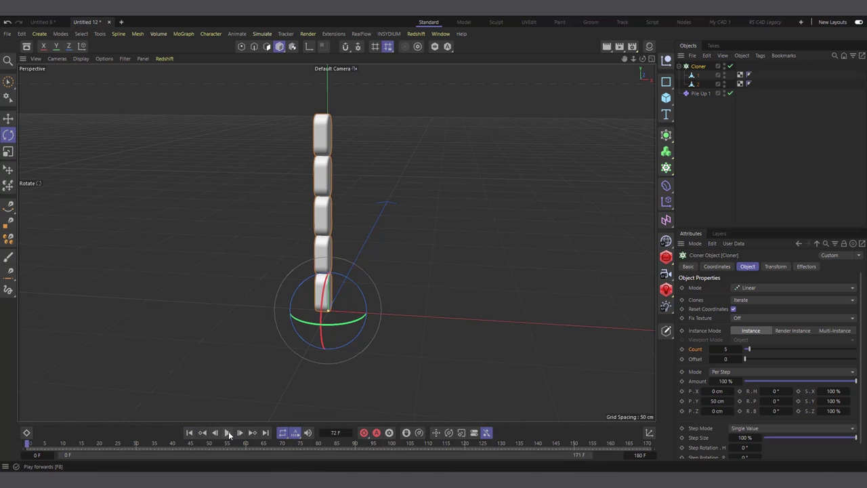
click(228, 432)
click(227, 432)
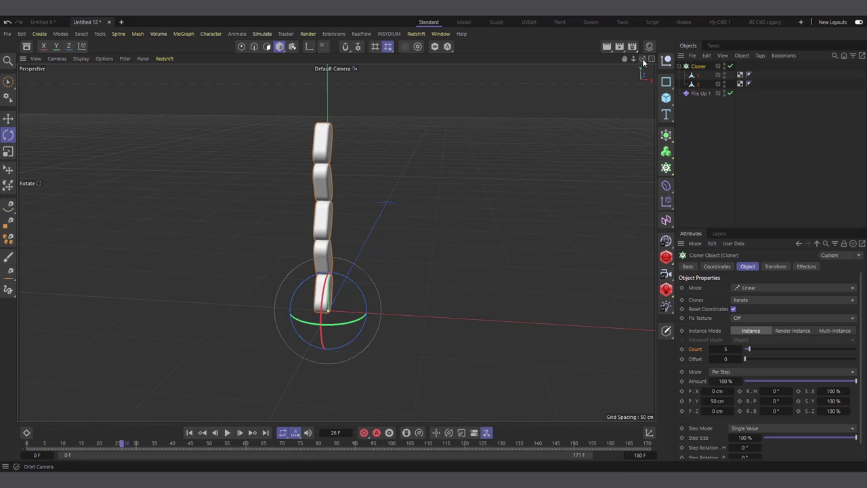
drag(643, 58, 649, 57)
click(227, 433)
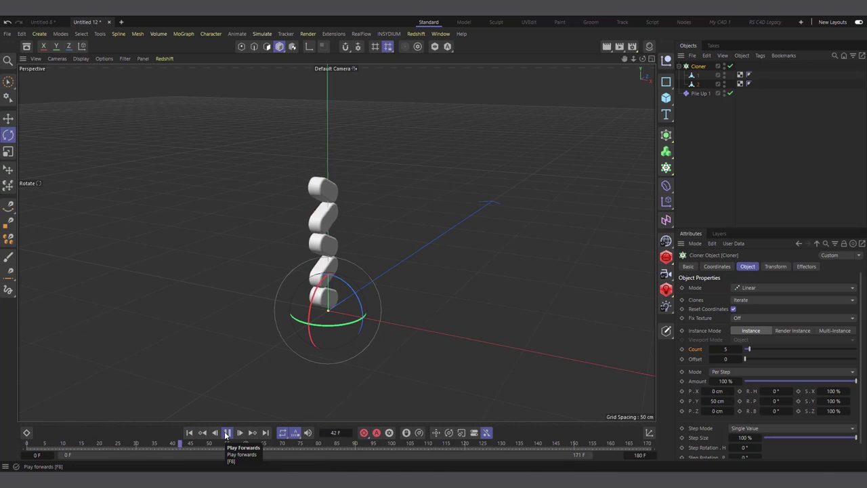
click(228, 432)
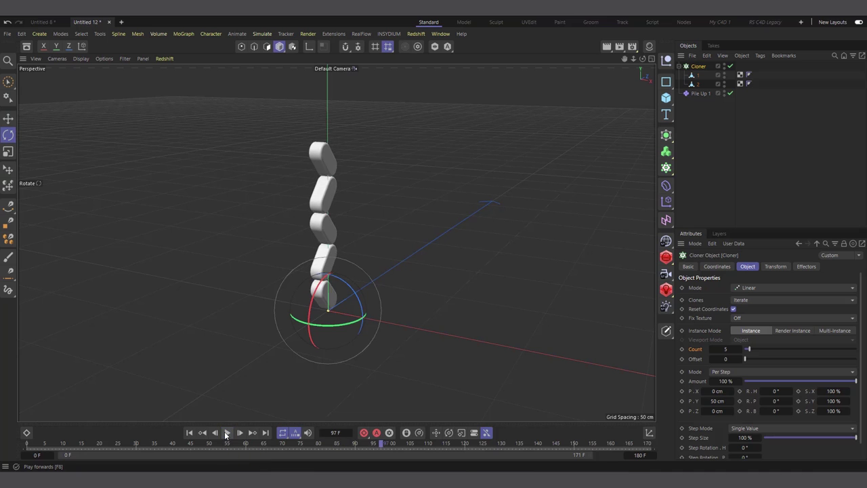
Add a second Cloner and nest the original Cloner inside it as a child
click(680, 65)
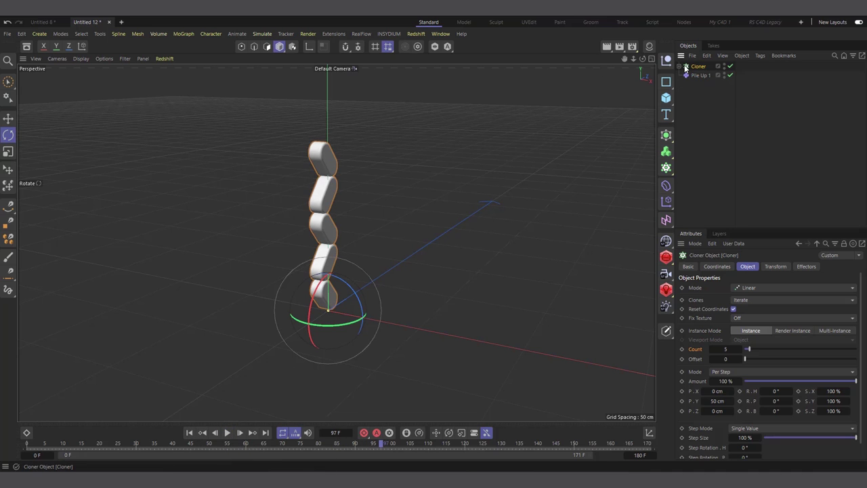
click(666, 167)
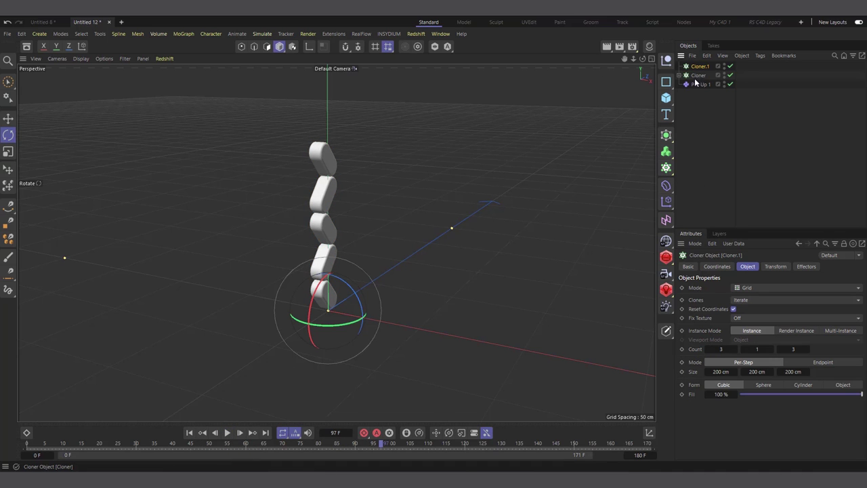
drag(700, 69, 699, 66)
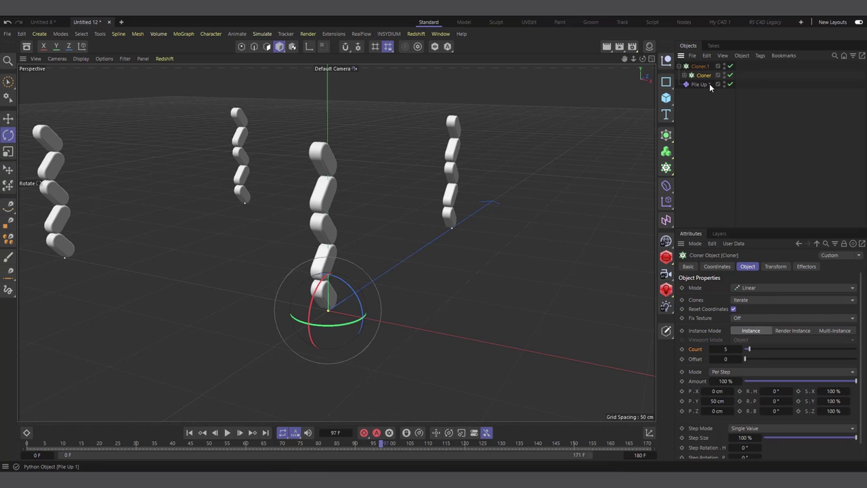
Set the outer Cloner to Linear mode with a count of 6, P.Y at 0 cm and P.X at 6 cm
click(700, 66)
click(750, 287)
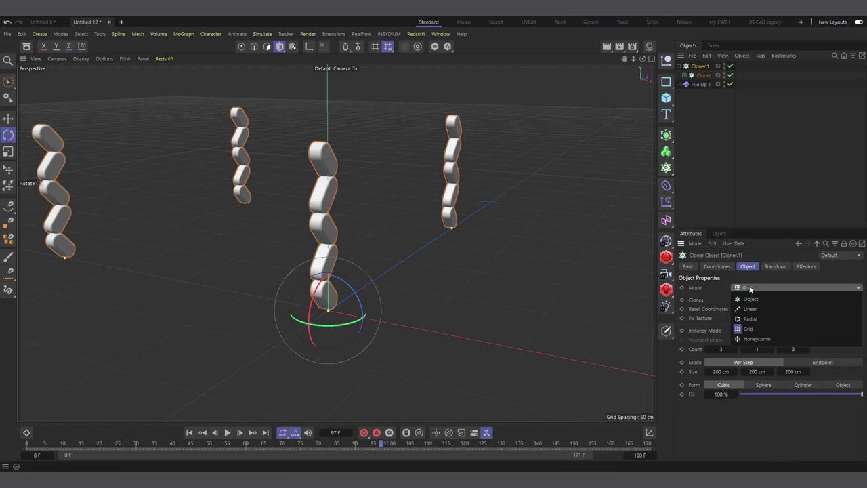
click(750, 303)
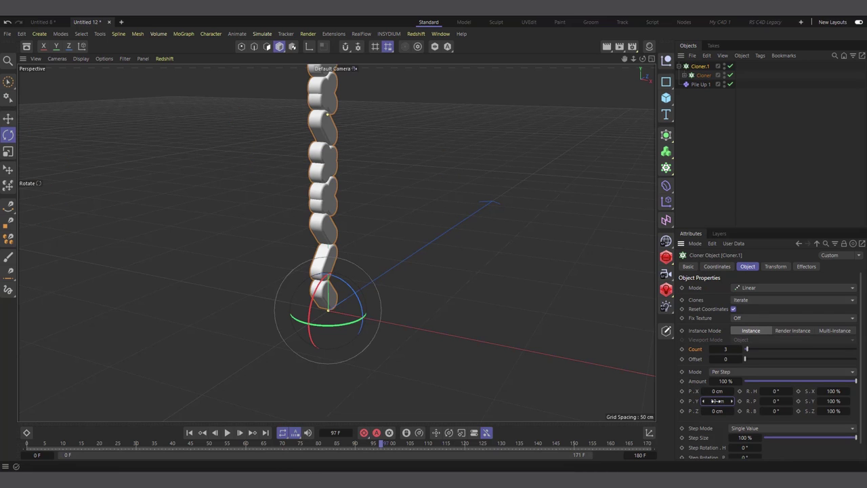
click(716, 401)
text(0)
mouse_move(717, 392)
mouse_down()
mouse_move(712, 401)
mouse_move(703, 394)
mouse_up()
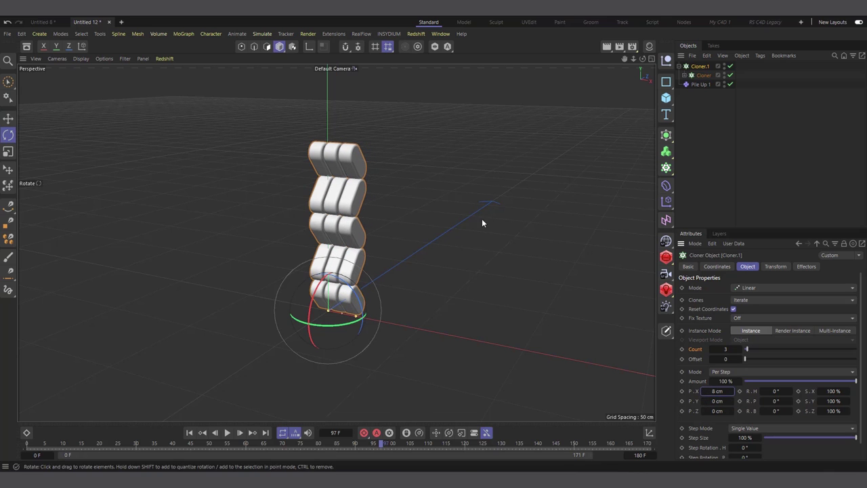
alt+drag(481, 218, 455, 164)
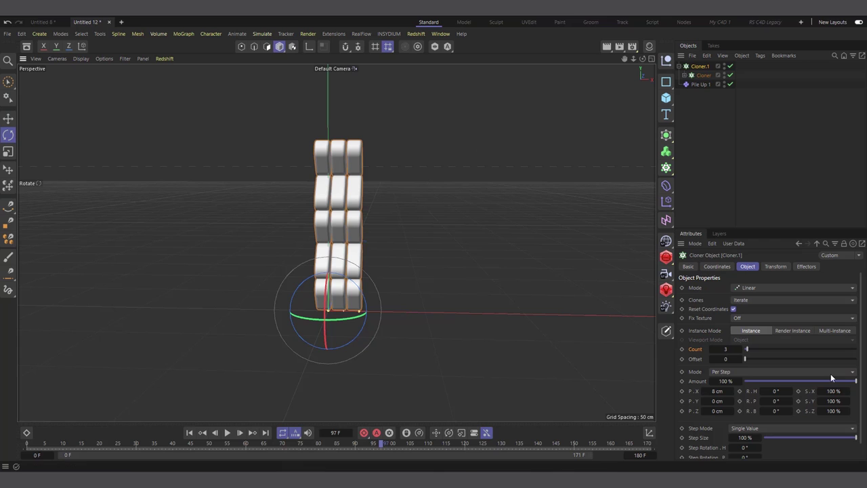
drag(741, 350, 748, 351)
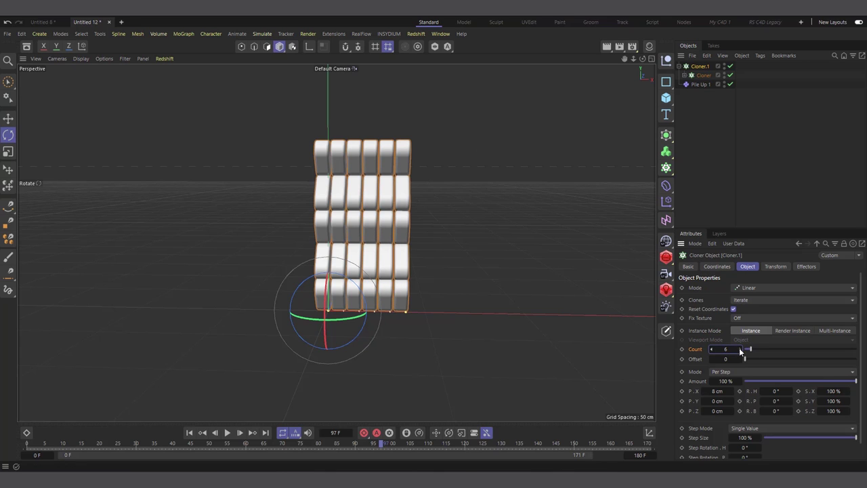
Play the six-column stack's animation to check it and return to the first frame
click(226, 433)
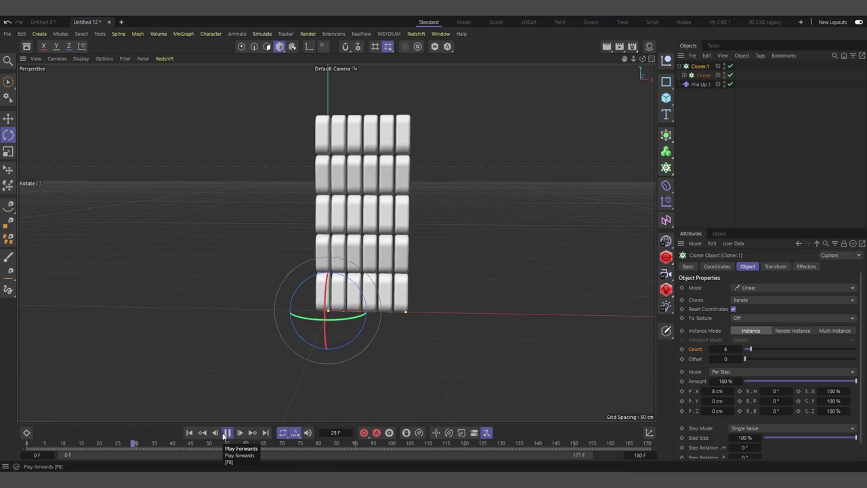
click(224, 433)
click(189, 433)
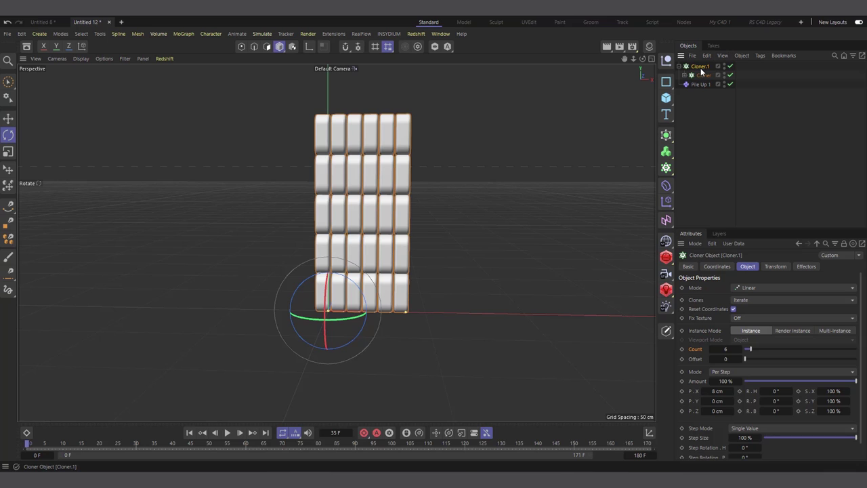
Add a Step effector to the outer Cloner with Scale off and a Time Offset of 10 F, and play the animation
click(667, 201)
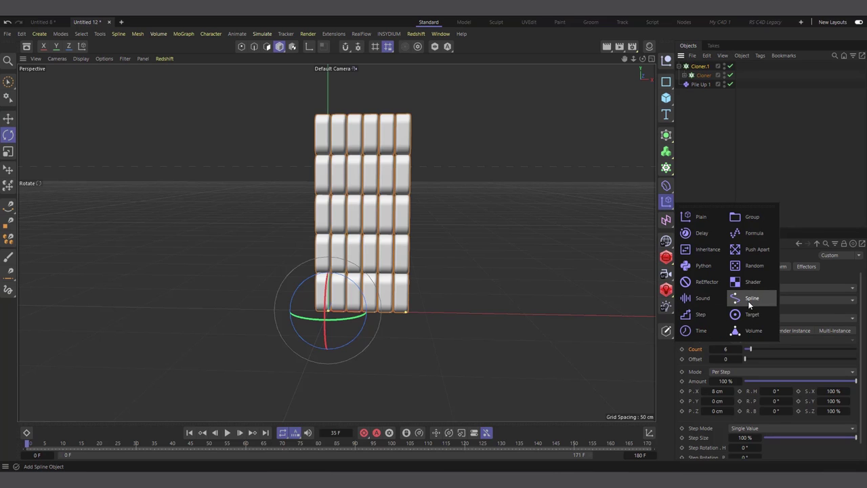
click(693, 318)
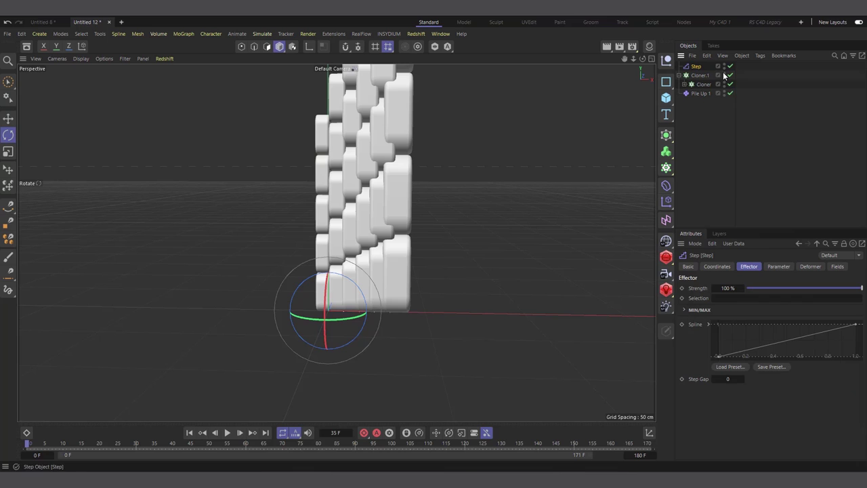
click(778, 266)
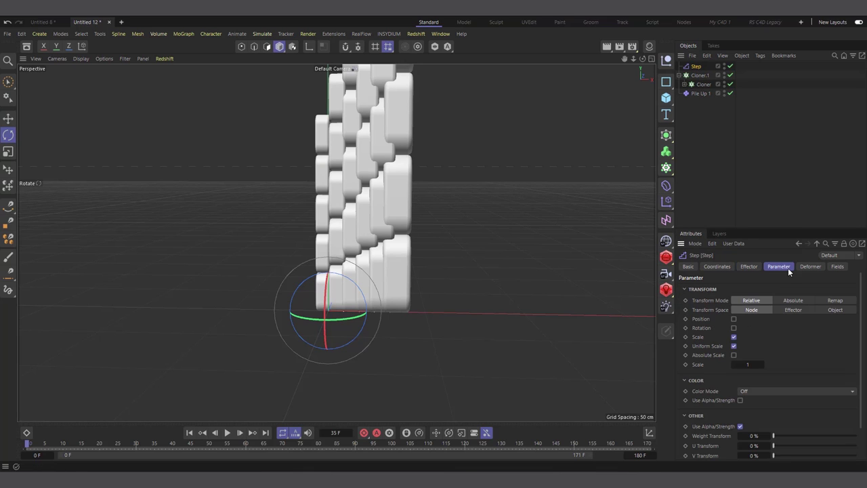
click(734, 338)
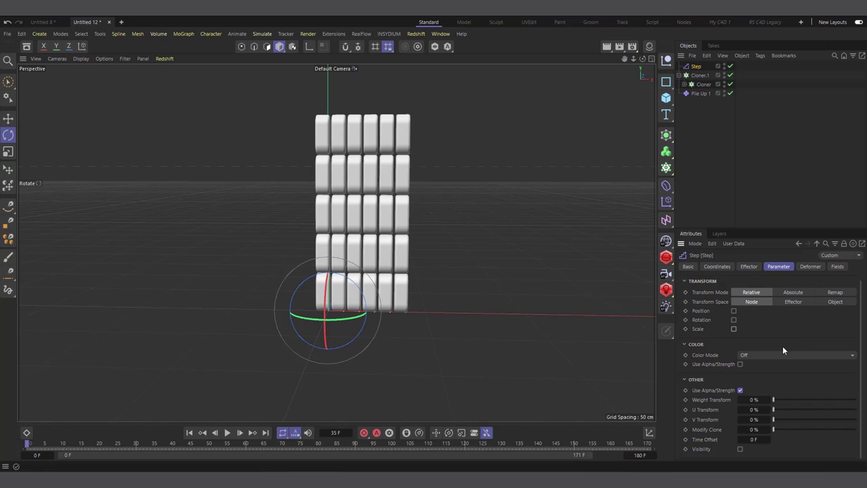
click(754, 440)
click(227, 432)
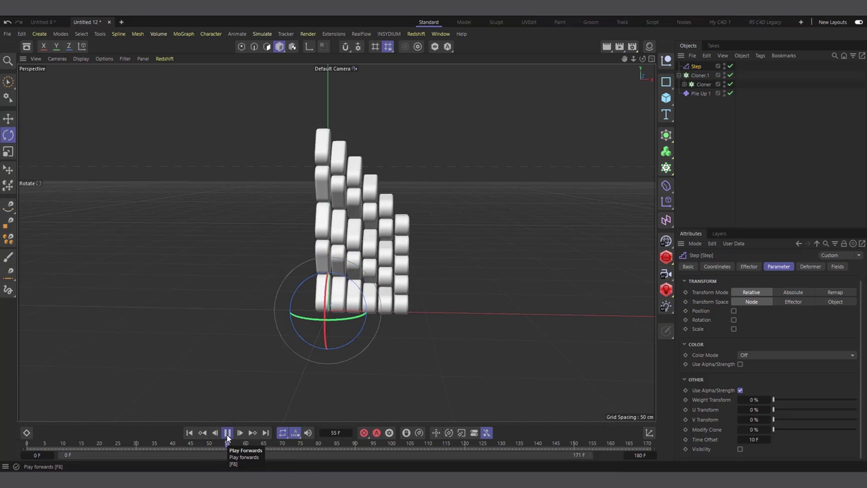
click(227, 432)
Raise the outer Cloner's count to 9 and check its effector list
click(699, 75)
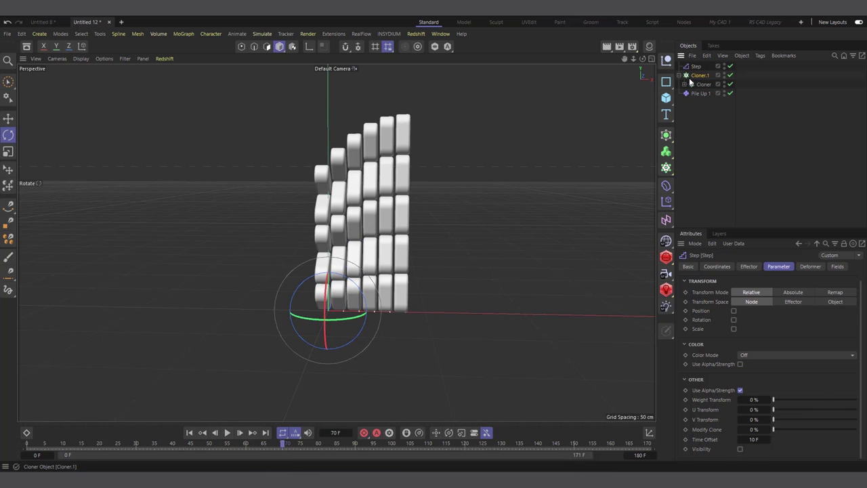
click(738, 341)
click(739, 341)
click(739, 341)
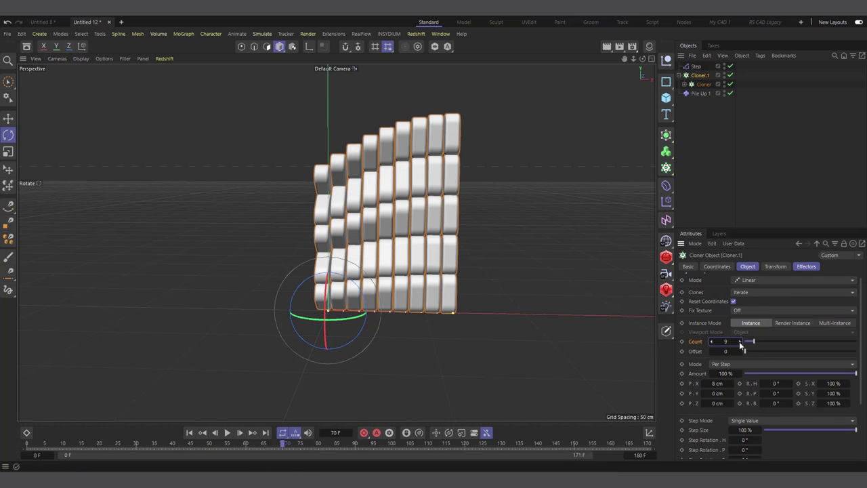
scroll(701, 399, down, 4)
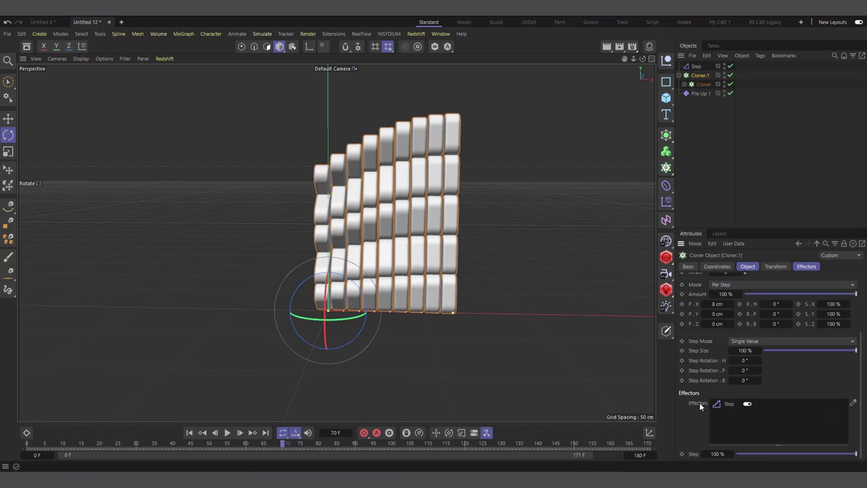
Set the Step effector's Time Offset to 15 F
click(700, 92)
click(696, 66)
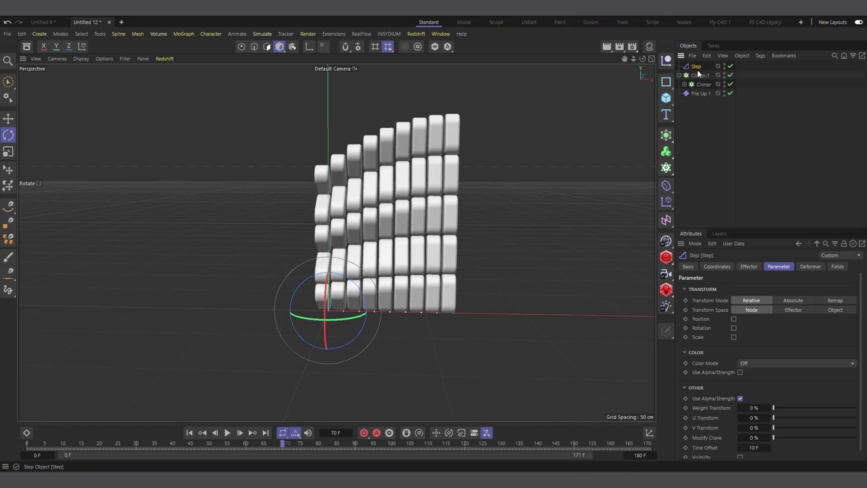
click(759, 439)
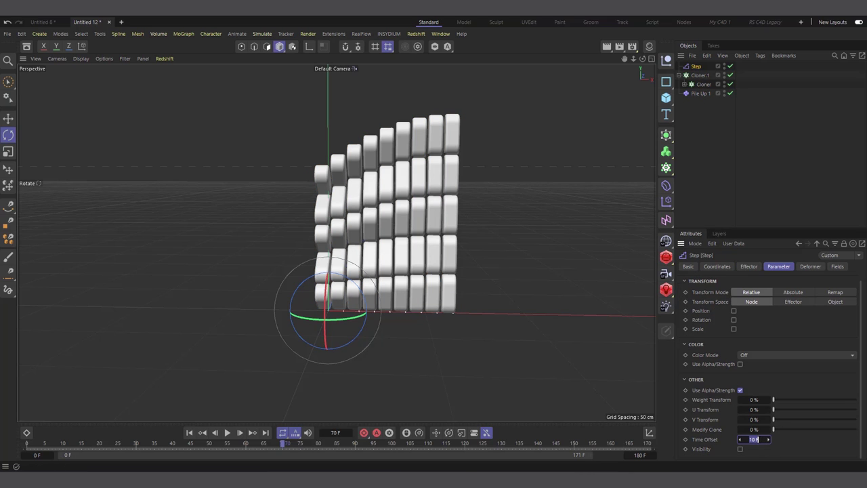
key(Return)
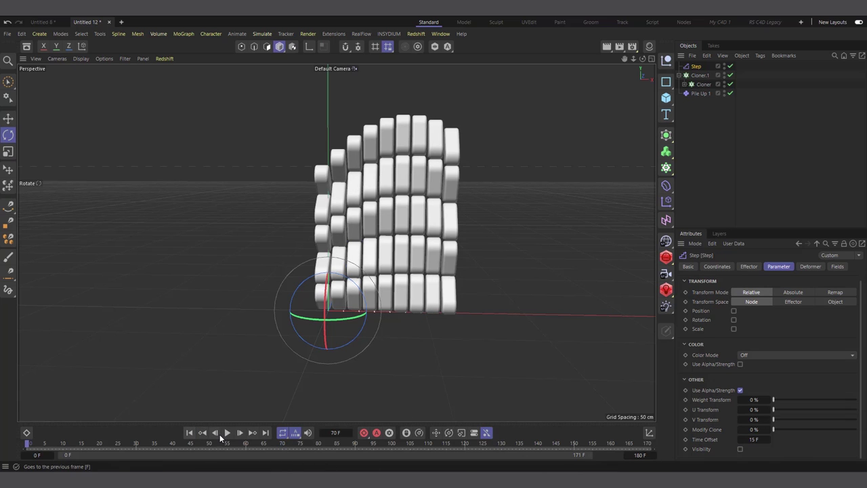
Play the nine-column stack's offset animation from the first frame and return to the start
click(190, 432)
click(226, 433)
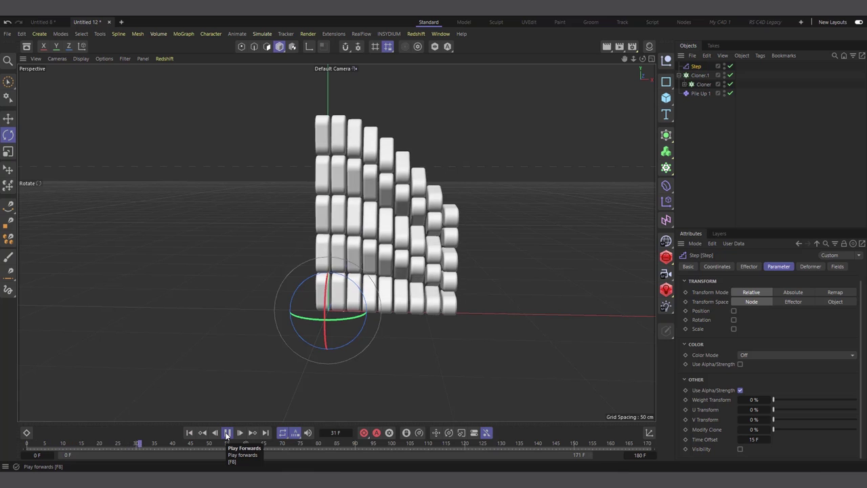
click(227, 432)
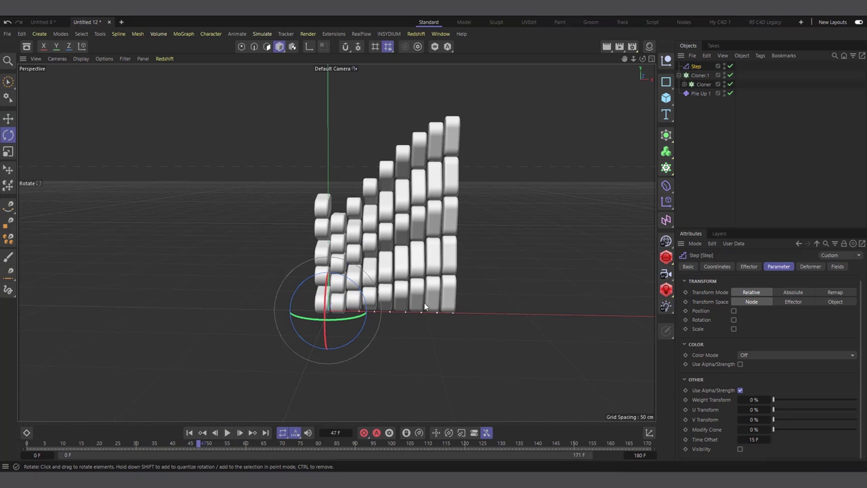
click(189, 432)
Shift all keyframes of baked objects 1 and 2 earlier by 30 frames and extend the timeline start to -30 F
click(685, 84)
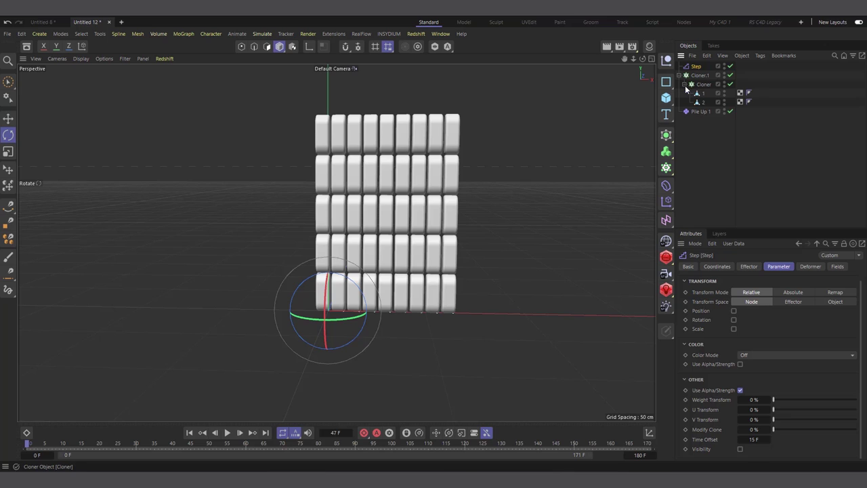
click(700, 94)
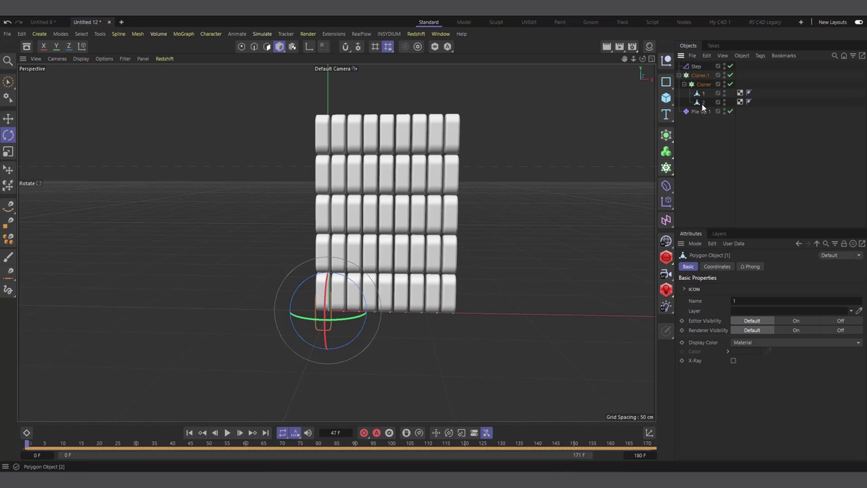
shift+click(702, 102)
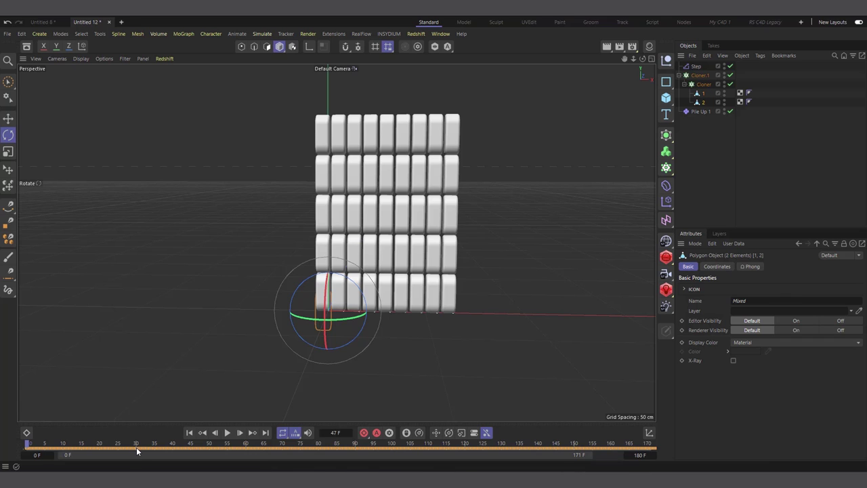
drag(136, 447, 29, 454)
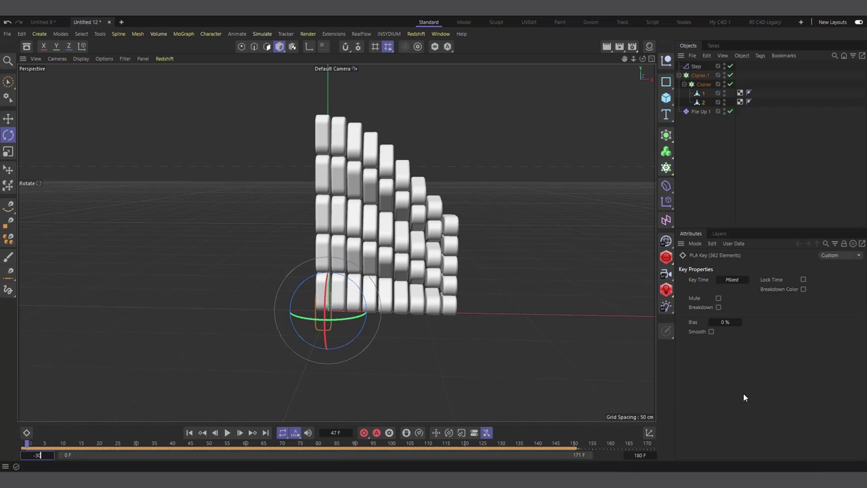
key(Return)
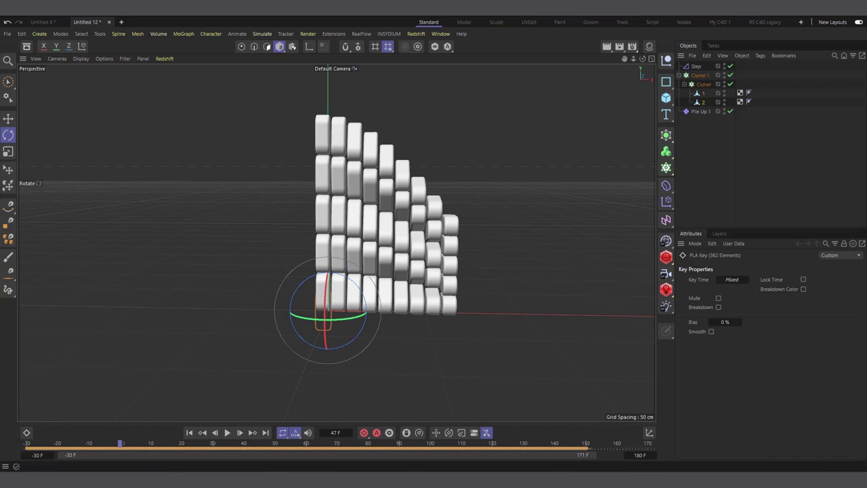
Set the timeline start back to 0 F, play the shifted animation and return to the first frame
double_click(37, 455)
key(BackSpace)
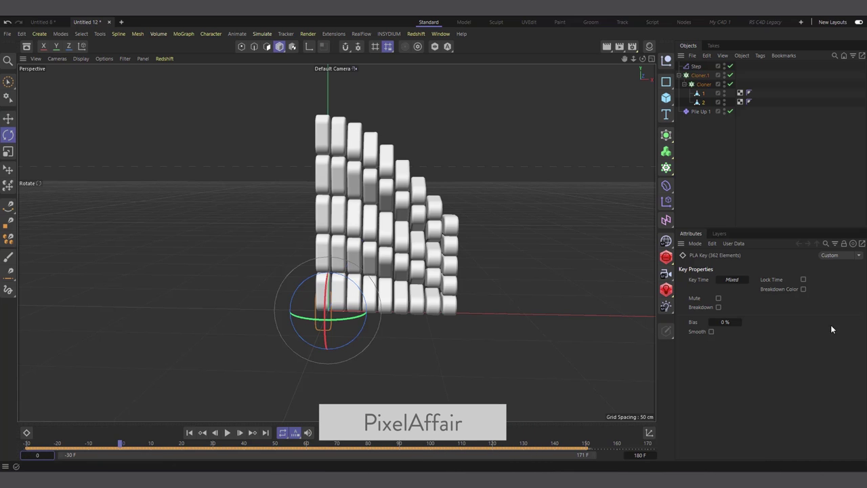
text(0)
key(Return)
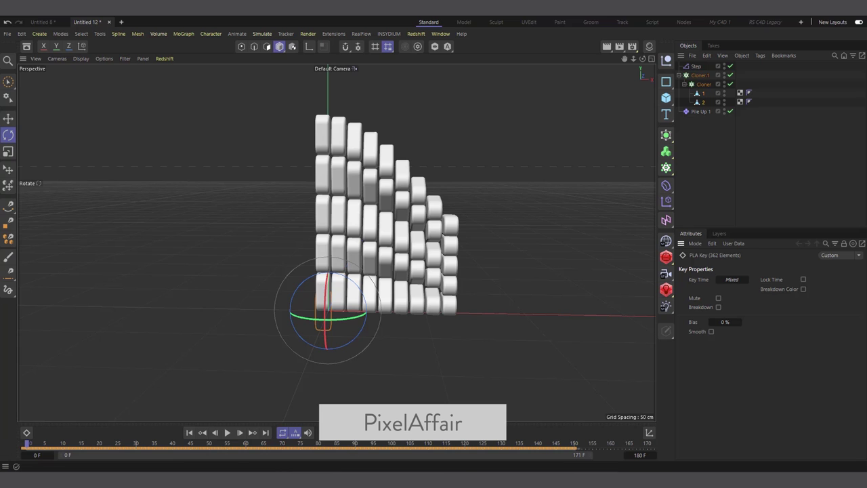
click(227, 432)
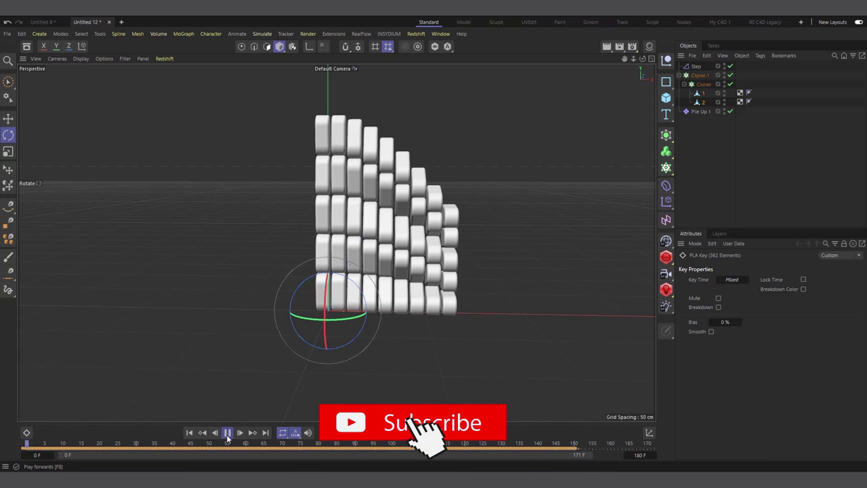
click(227, 432)
click(195, 432)
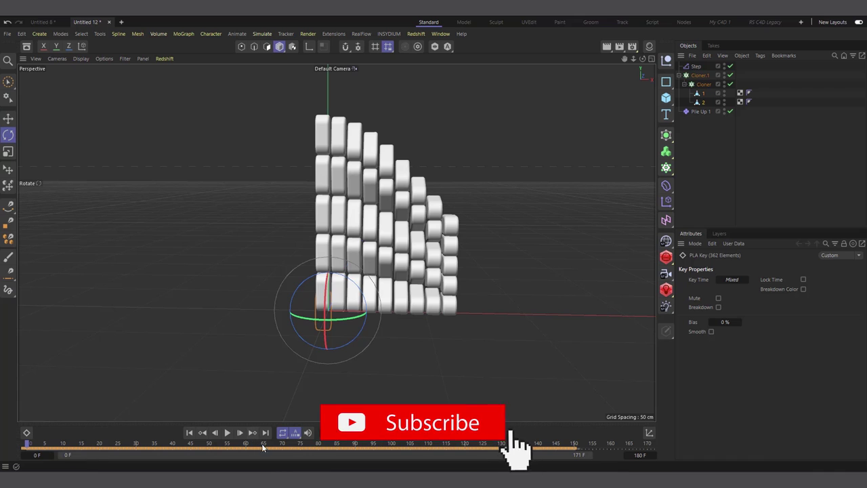
Go to frame 90 and set the project's end frame to 90 F
click(354, 443)
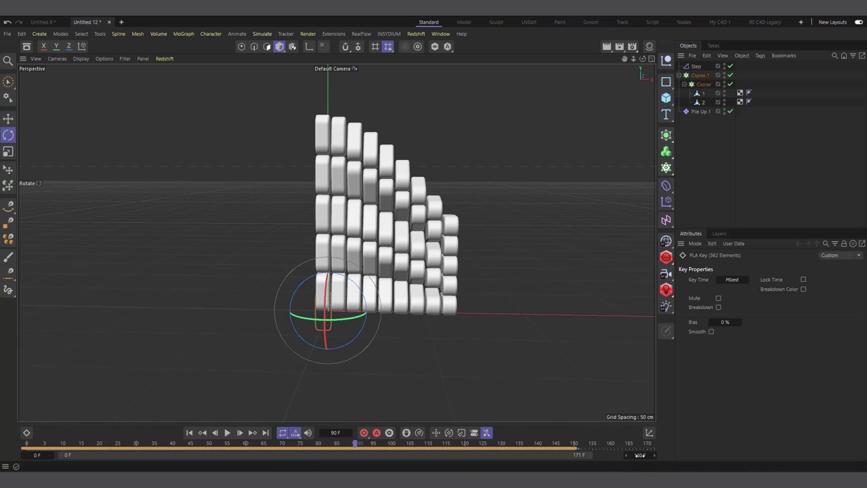
double_click(640, 455)
text(90)
key(Return)
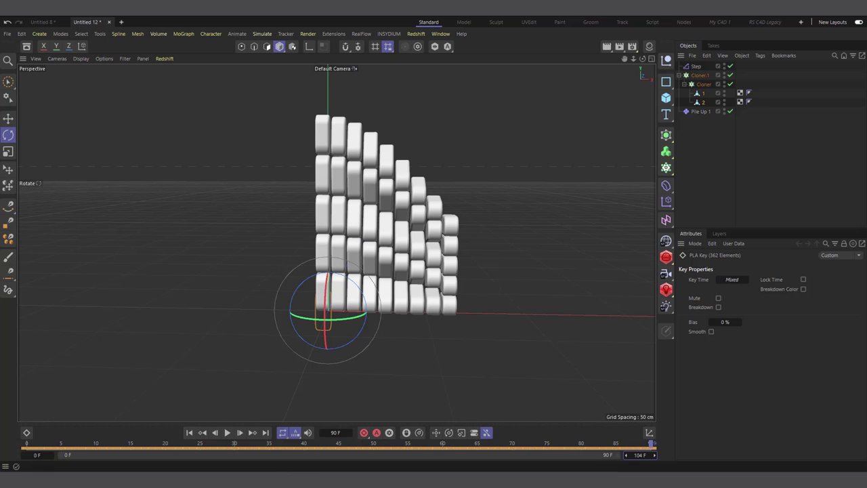
Extend the timeline to run from -30 F to 182 F to inspect the keys, and restore it to 0–90 F
drag(640, 455, 629, 441)
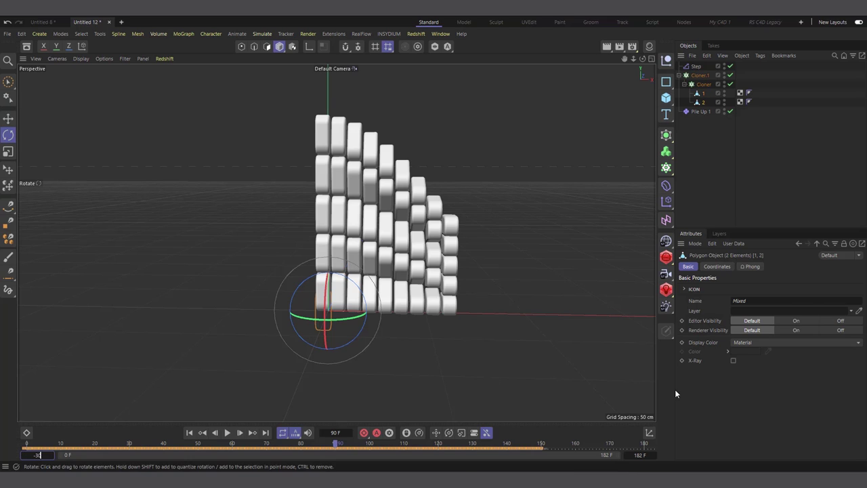
key(Return)
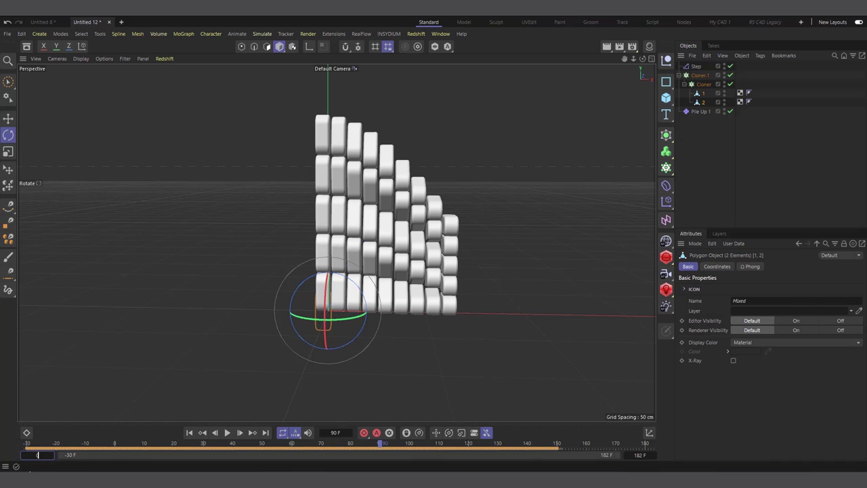
click(640, 455)
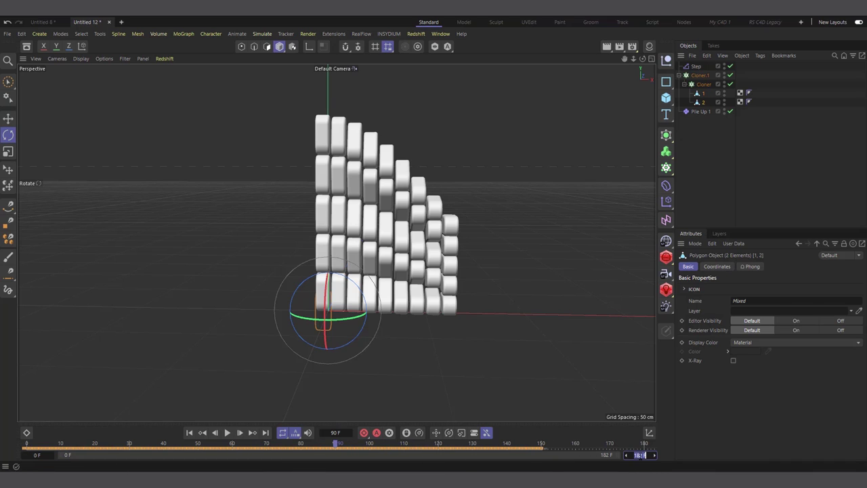
text(90)
key(Return)
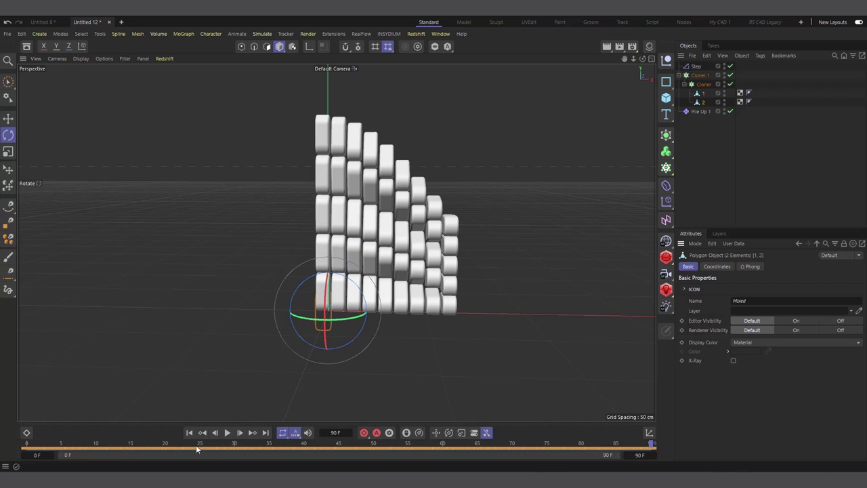
Play the 90-frame loop of the offset stack and inspect it up close from an angled view
click(228, 434)
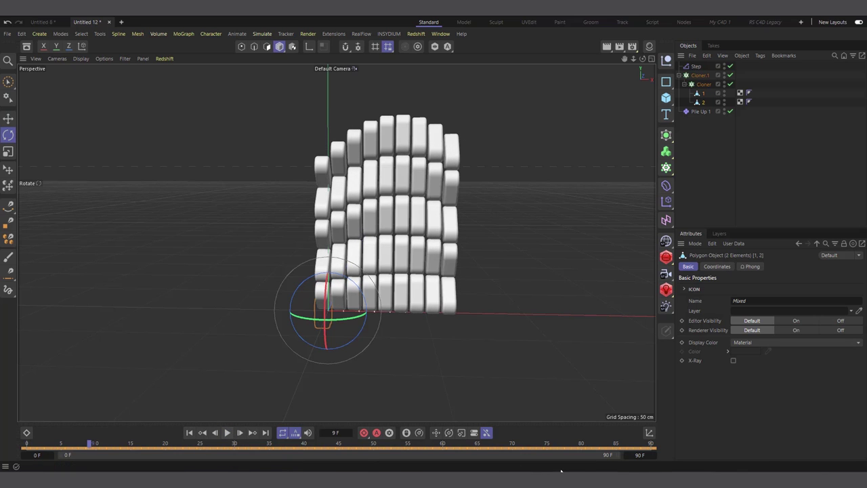
click(189, 434)
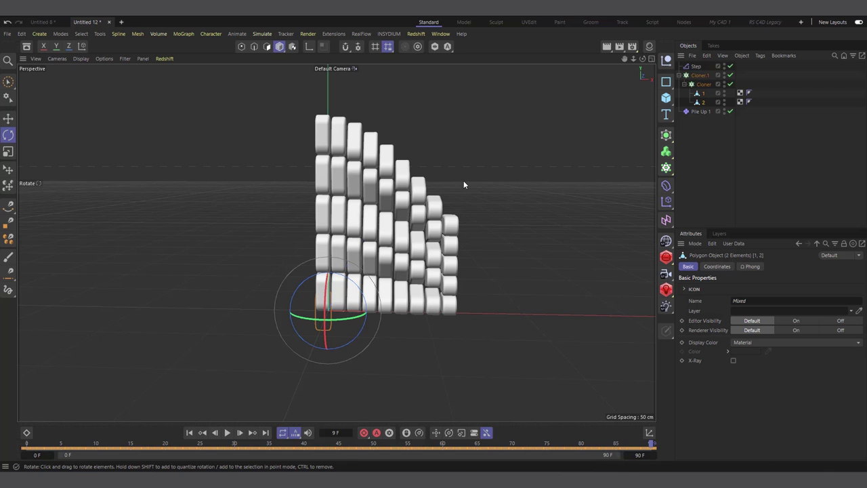
scroll(468, 176, up, 2)
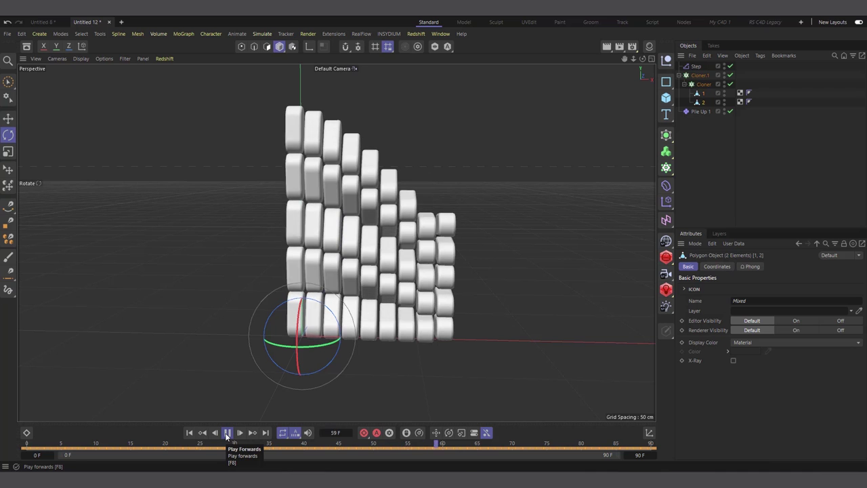
drag(643, 58, 490, 161)
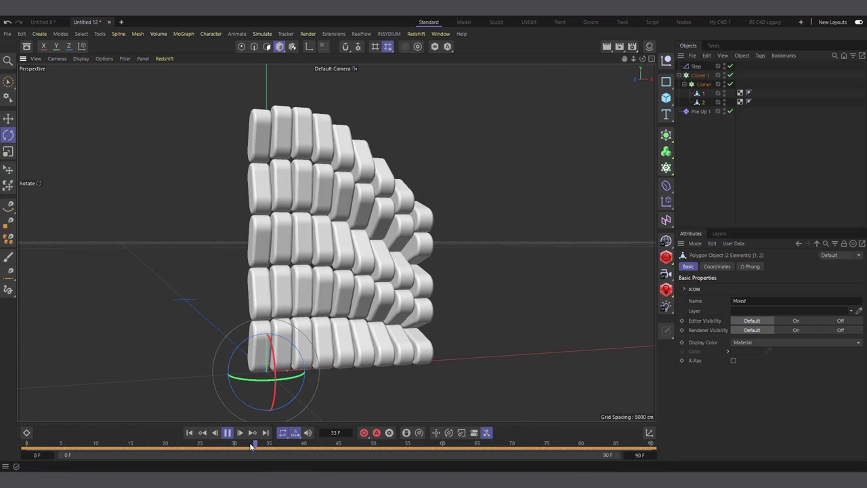